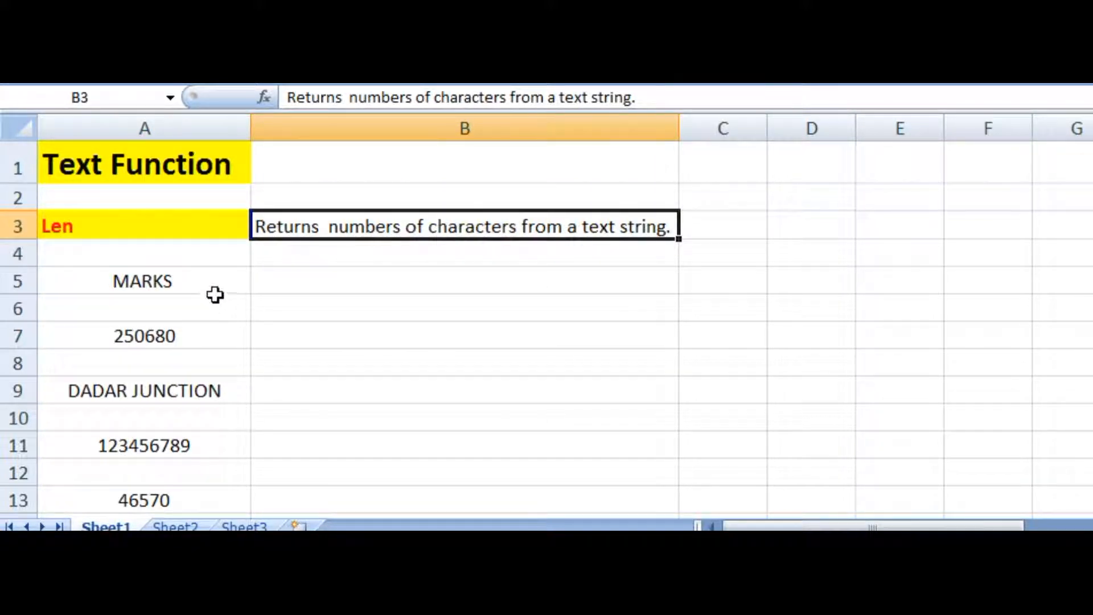
Enter the formula =LEN(A5) in cell B5 to count the characters of the text MARKS.
{"action": "left_click", "coordinate": [205, 281]}
{"action": "left_click", "coordinate": [352, 280]}
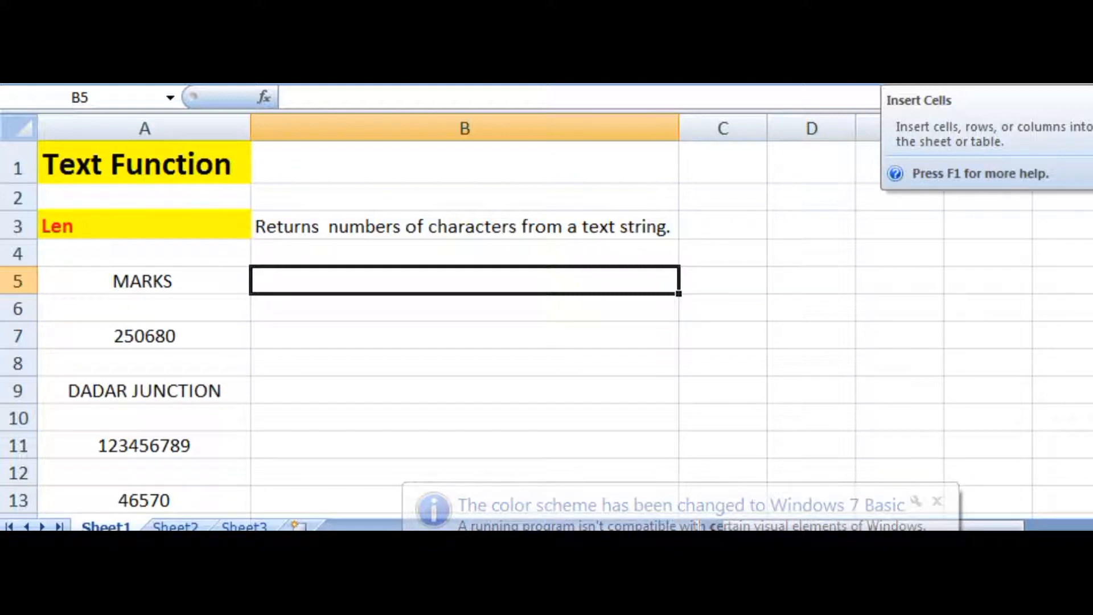
{"action": "type", "text": "="}
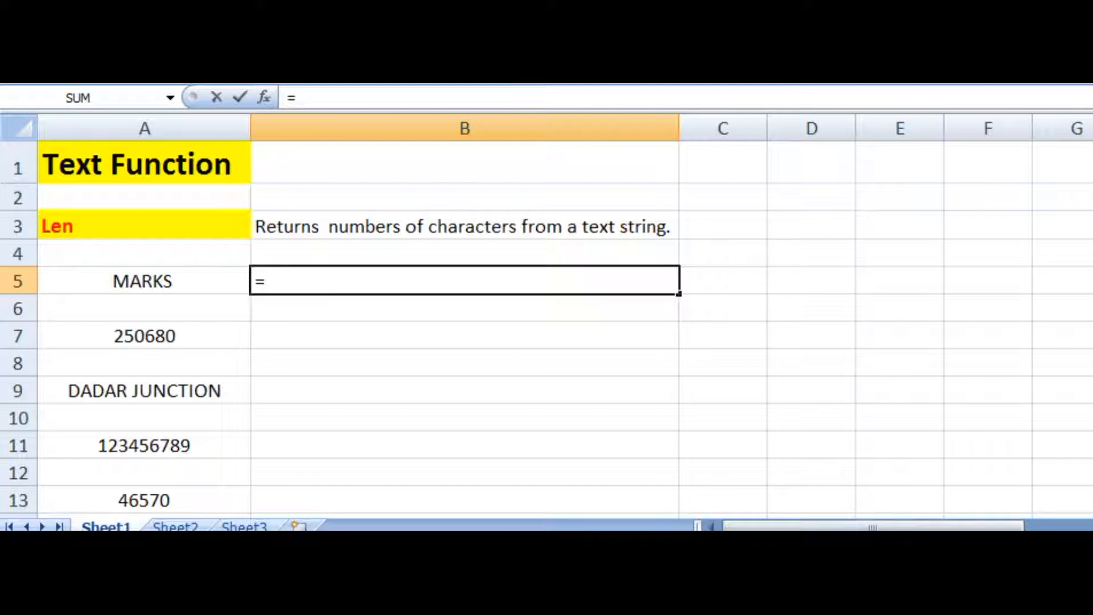
{"action": "type", "text": "L"}
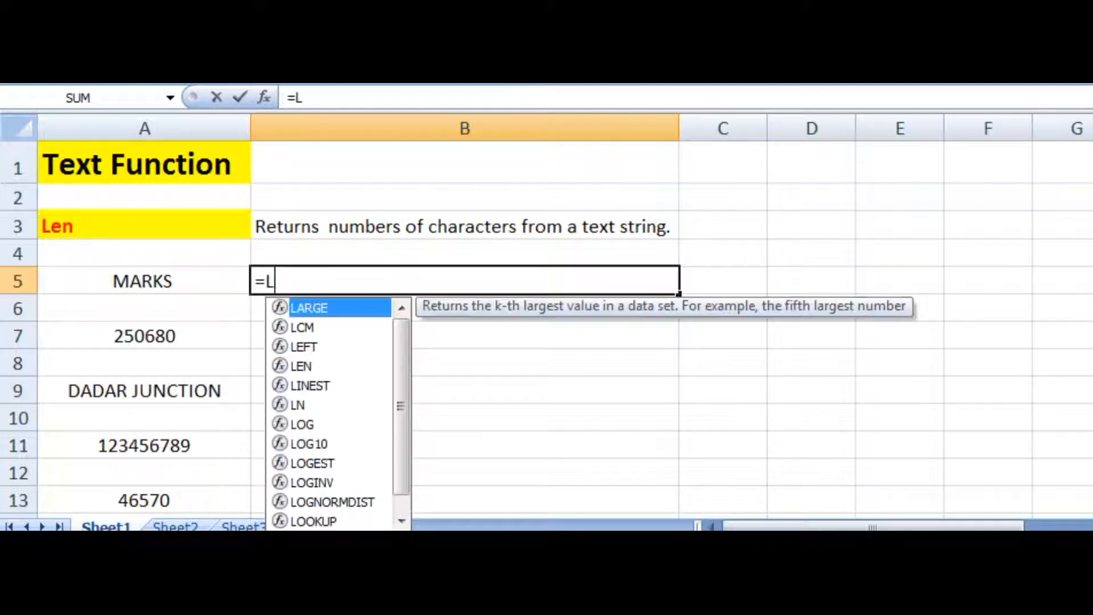
{"action": "type", "text": "E"}
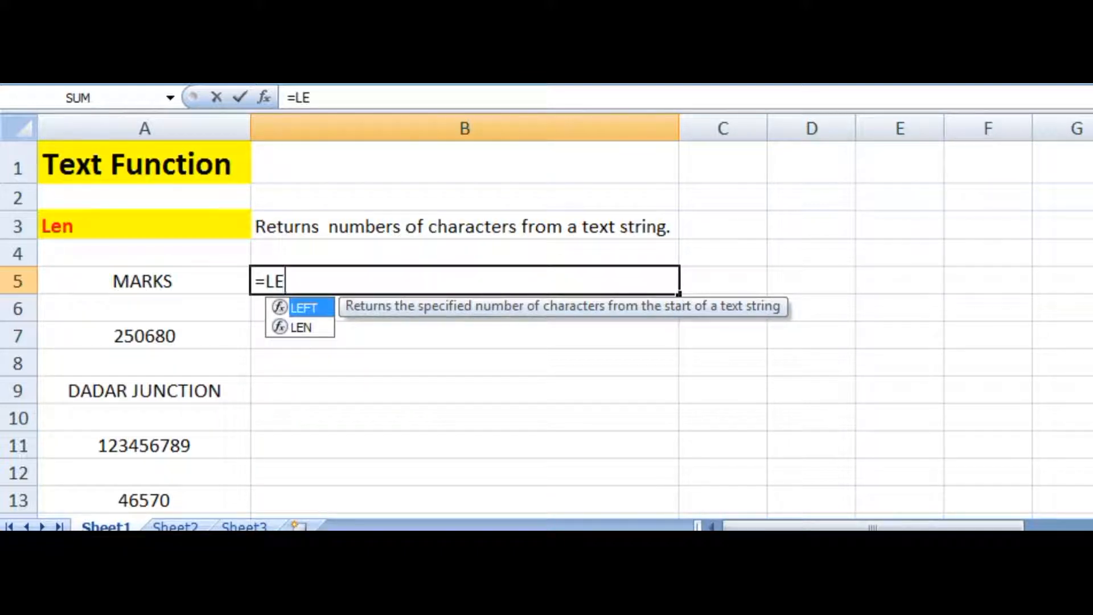
{"action": "type", "text": "N"}
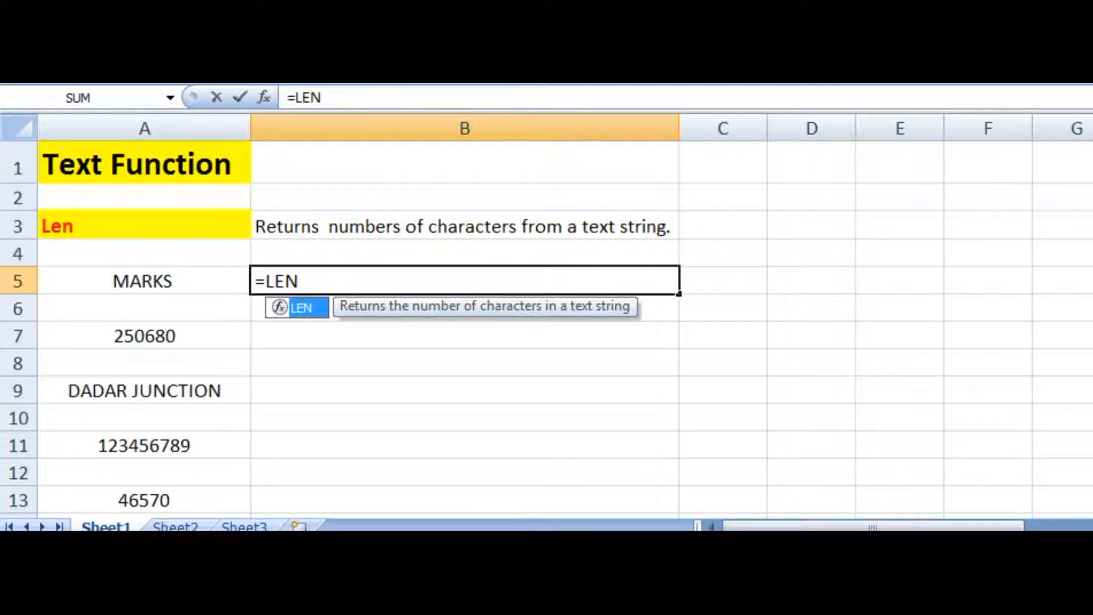
{"action": "type", "text": "("}
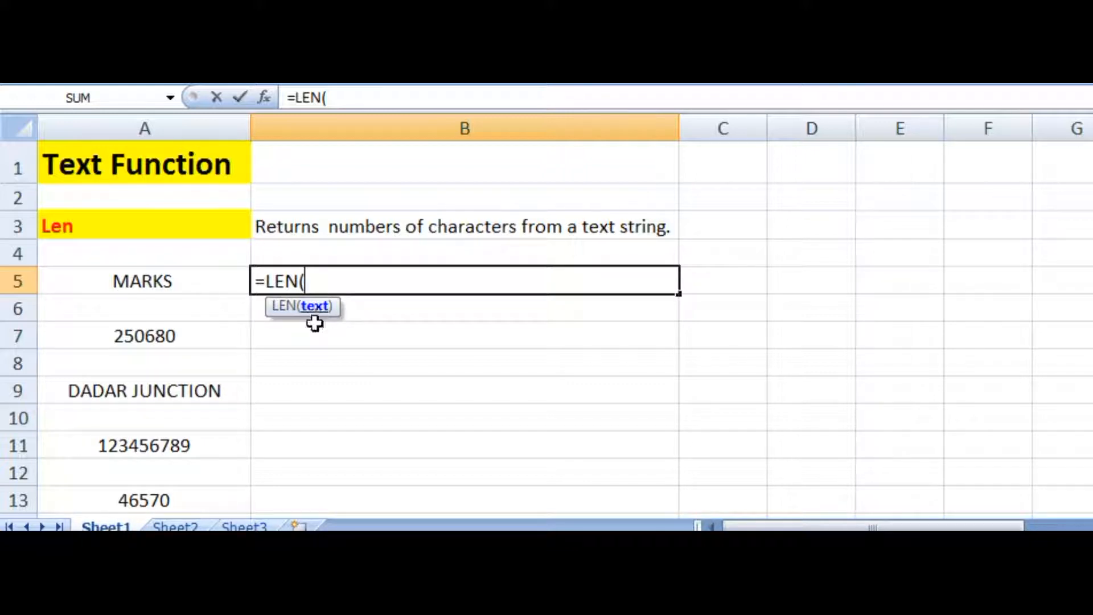
{"action": "left_click", "coordinate": [189, 278]}
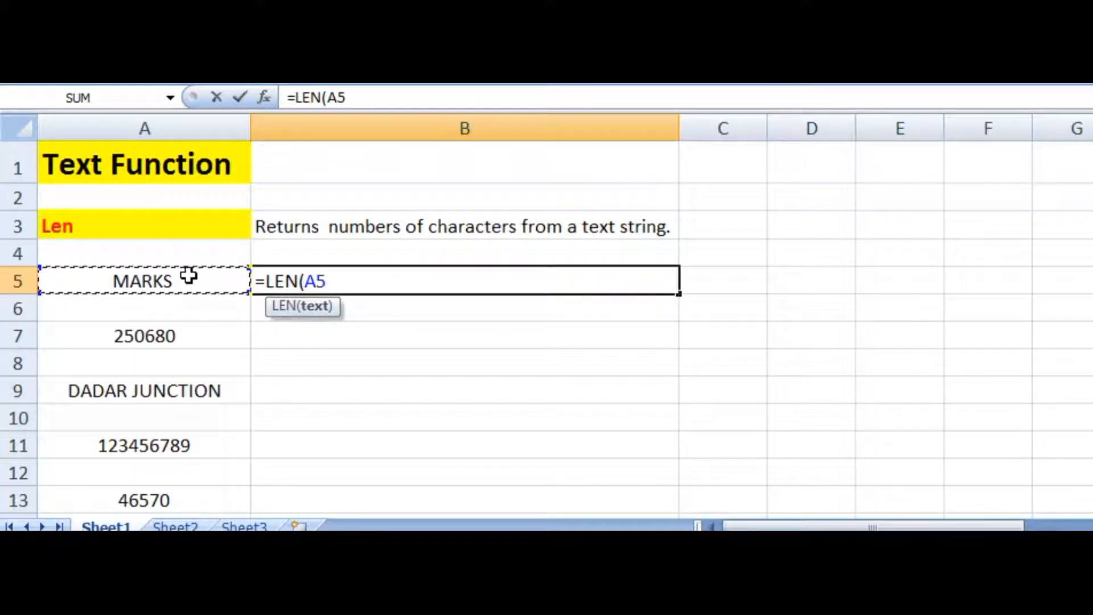
{"action": "type", "text": ")"}
{"action": "key", "text": "Tab"}
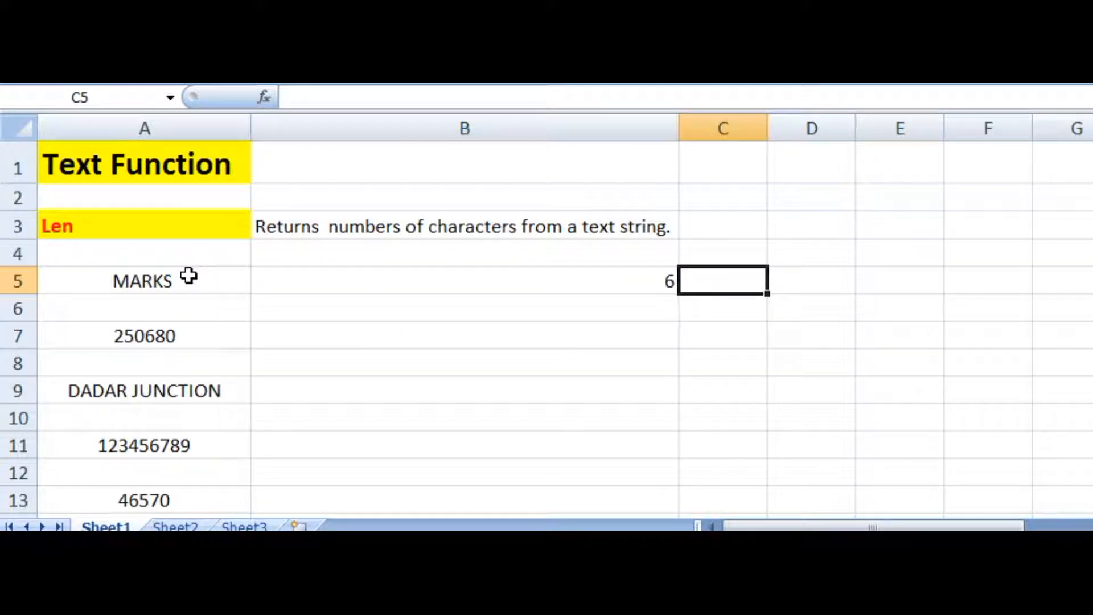
Delete the trailing space after MARKS in cell A5 and check the LEN formula in B5.
{"action": "left_click", "coordinate": [189, 276]}
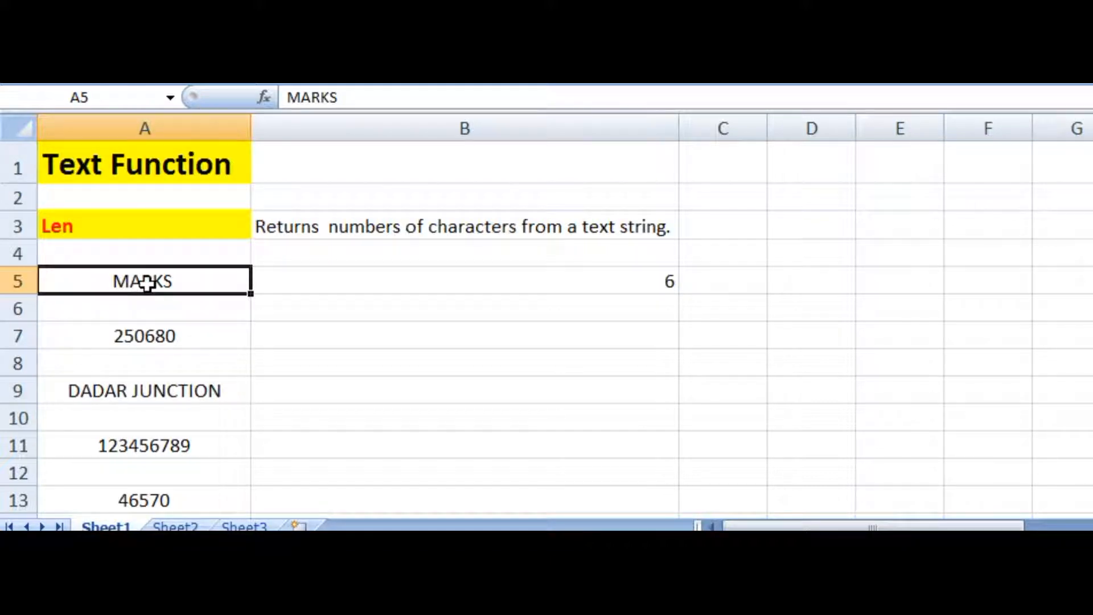
{"action": "double_click", "coordinate": [200, 283]}
{"action": "key", "text": "BackSpace"}
{"action": "key", "text": "Return"}
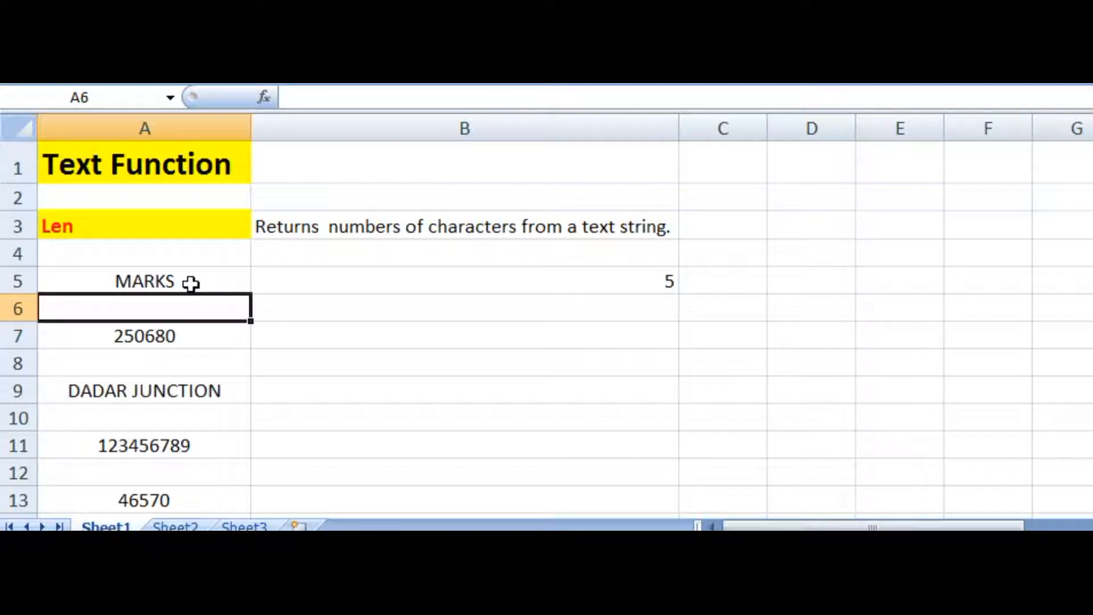
{"action": "left_click", "coordinate": [443, 269]}
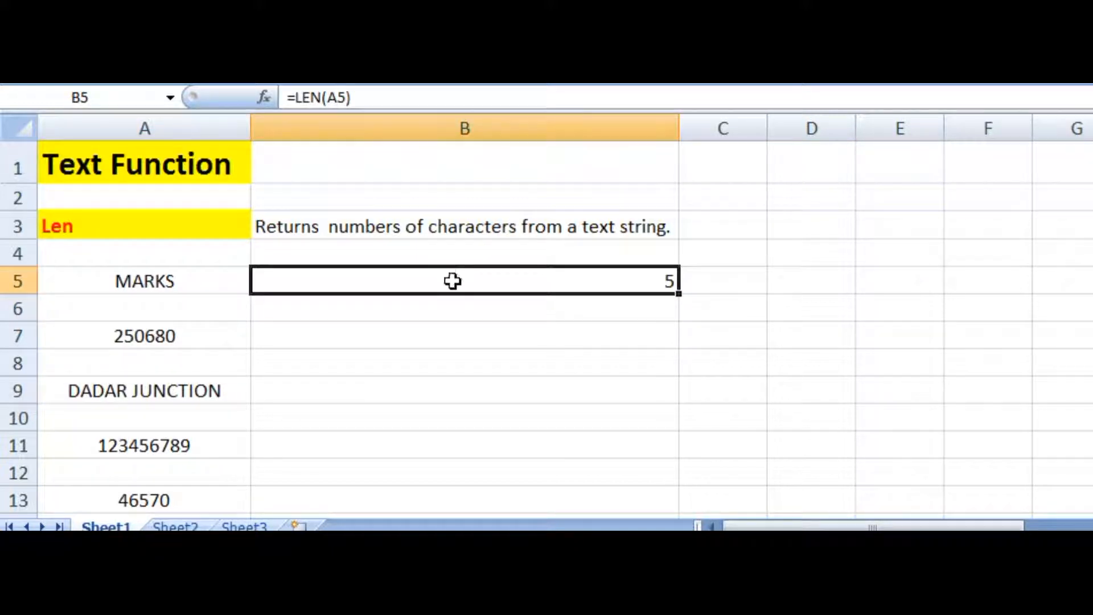
Enter the formula =LEN(A7) in cell B7 to count the characters of the number 250680.
{"action": "left_click", "coordinate": [176, 337]}
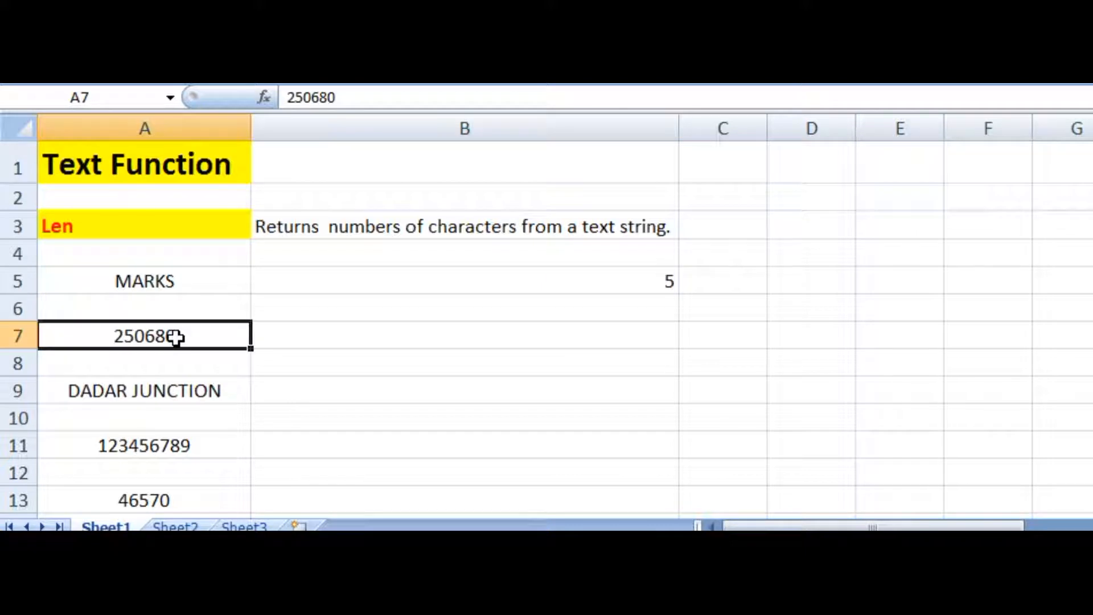
{"action": "left_click", "coordinate": [351, 334]}
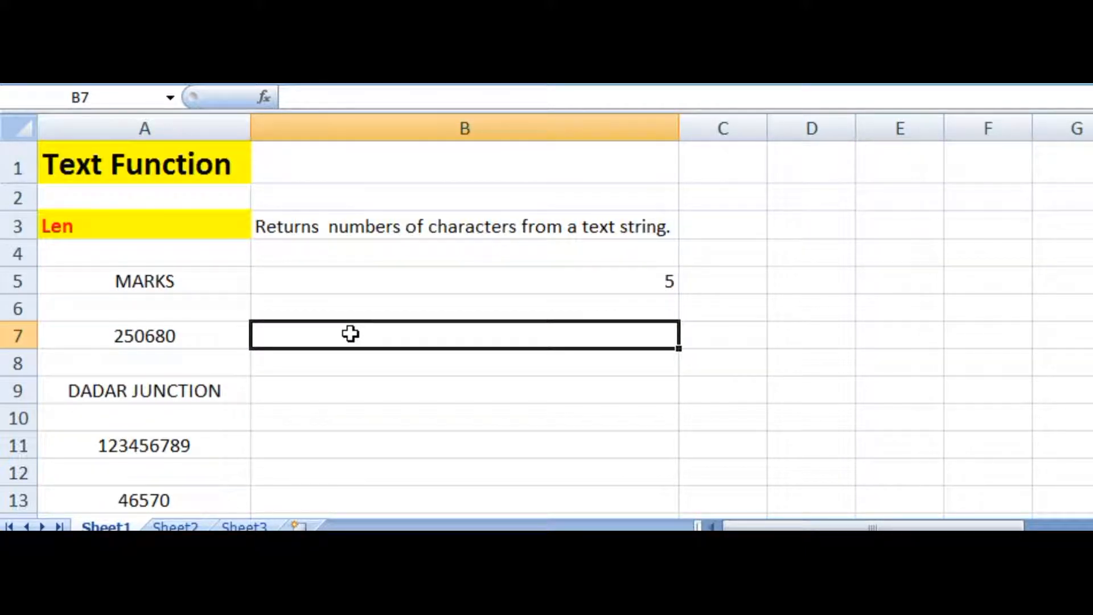
{"action": "type", "text": "="}
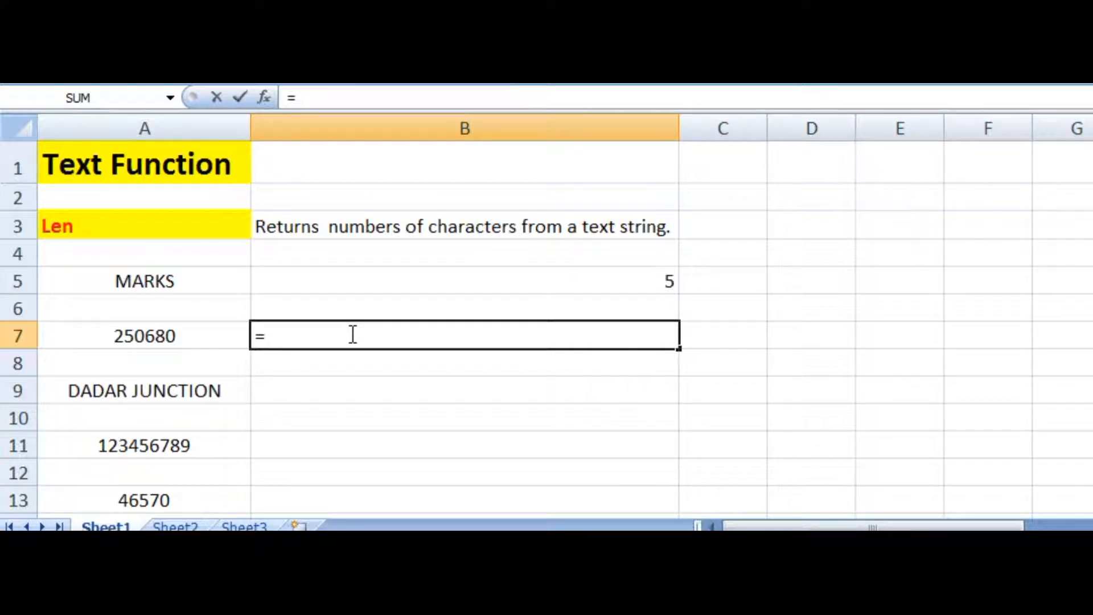
{"action": "type", "text": "LEN"}
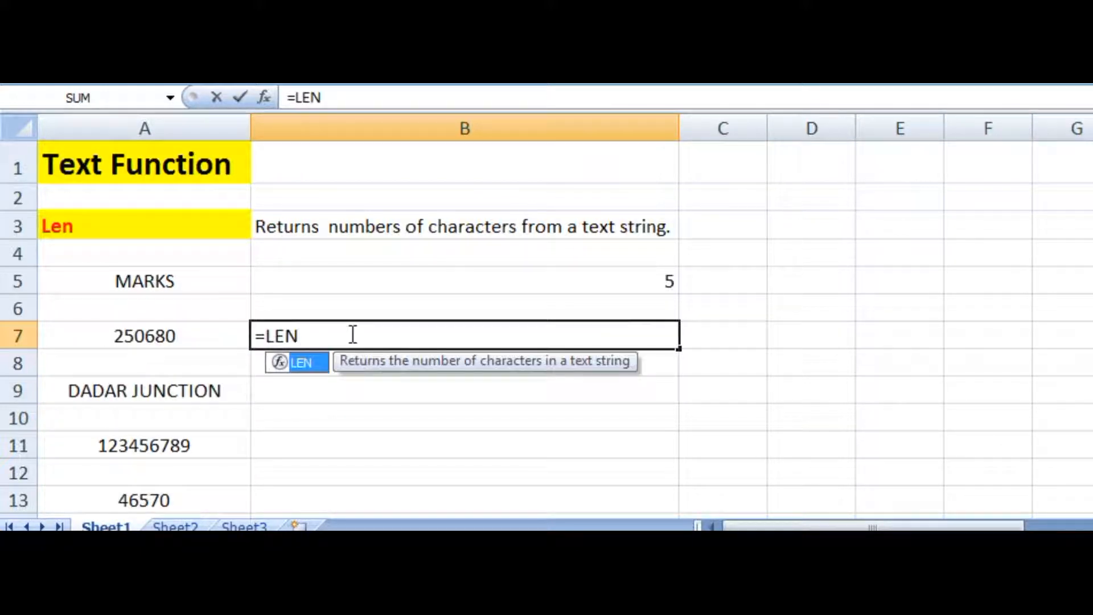
{"action": "type", "text": "("}
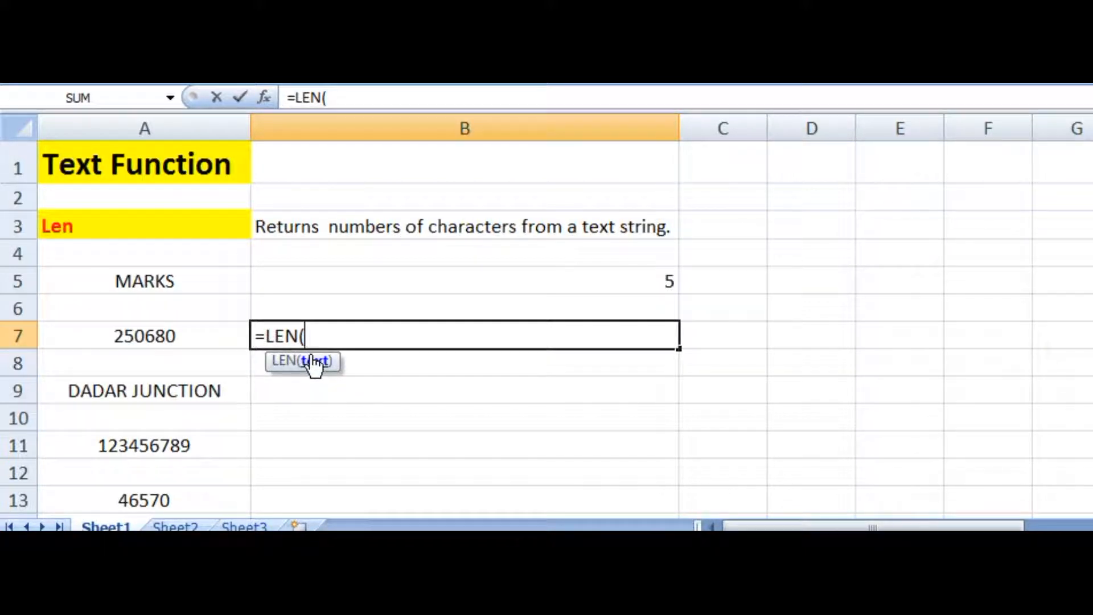
{"action": "left_click", "coordinate": [166, 329]}
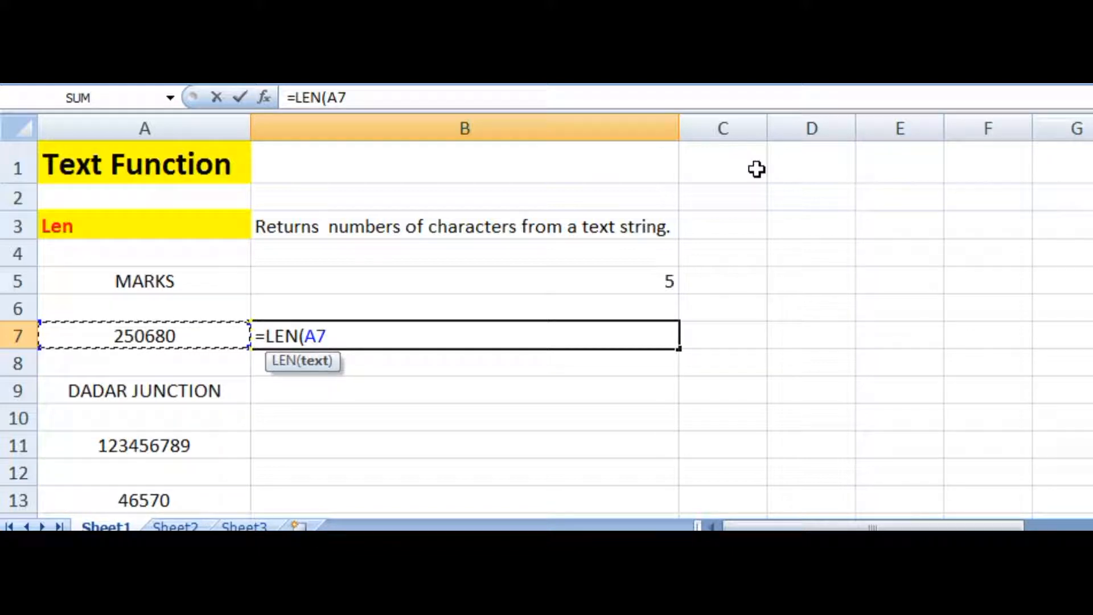
{"action": "type", "text": ")"}
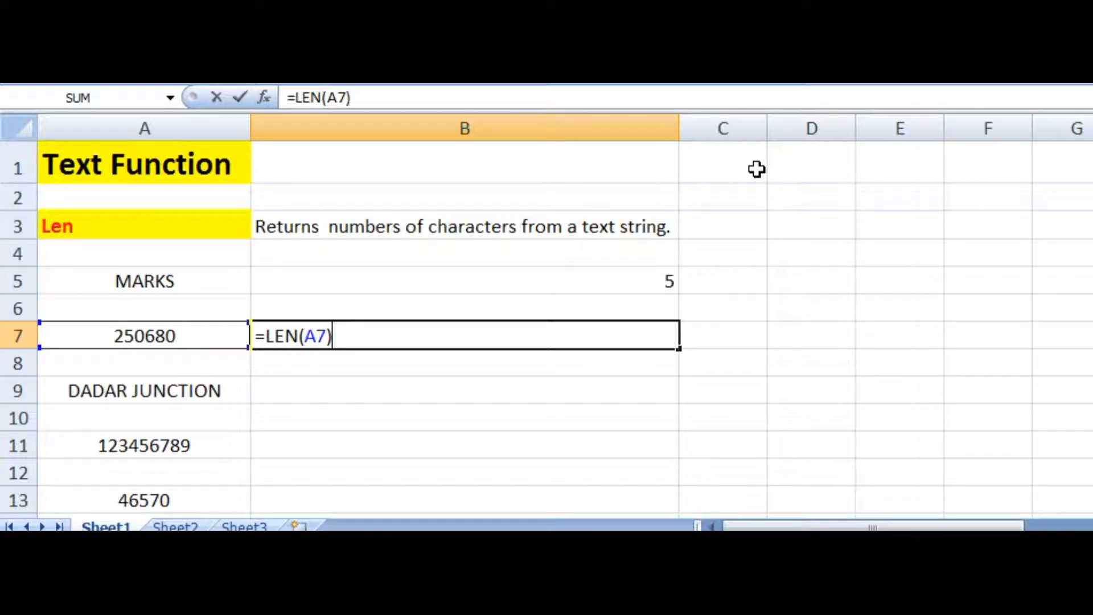
{"action": "key", "text": "Tab"}
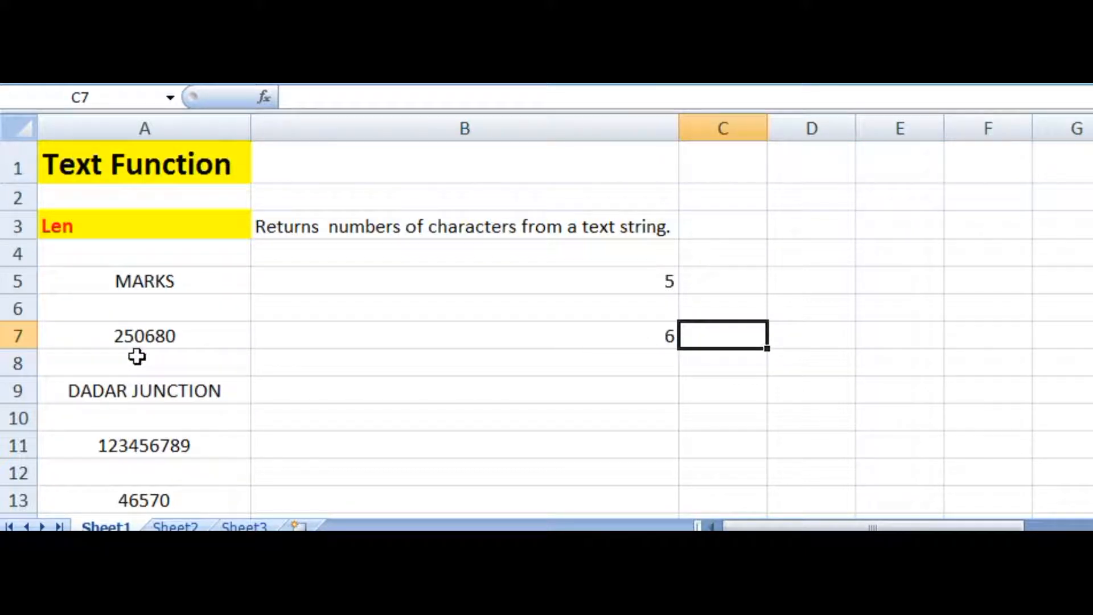
Enter the formula =LEN(A9) in cell B9 to count the characters of DADAR JUNCTION.
{"action": "left_click", "coordinate": [219, 393]}
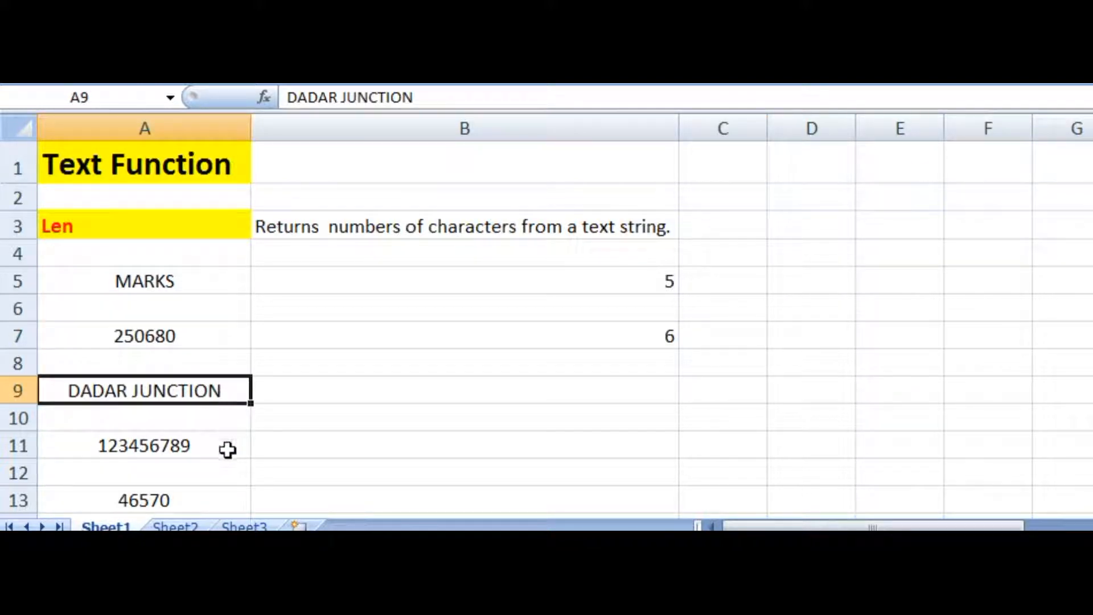
{"action": "left_click", "coordinate": [307, 390]}
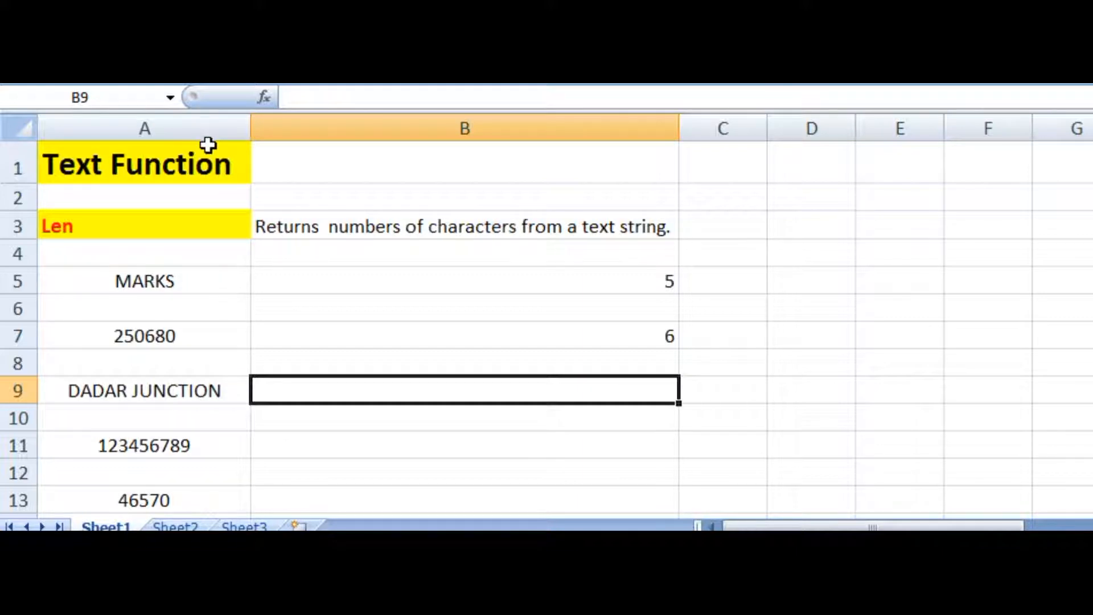
{"action": "type", "text": "="}
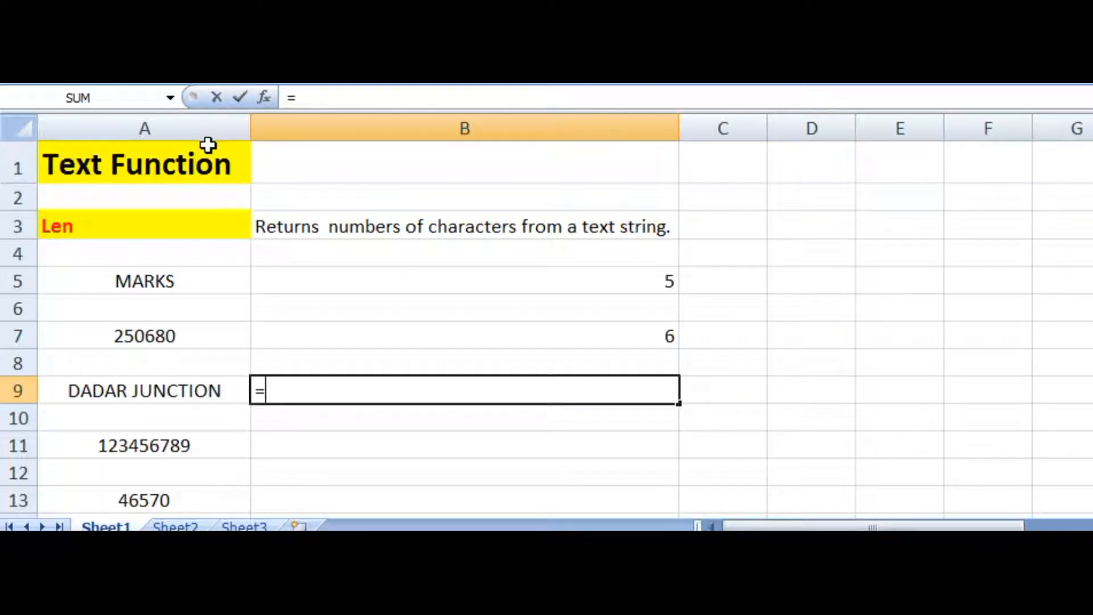
{"action": "type", "text": "LE"}
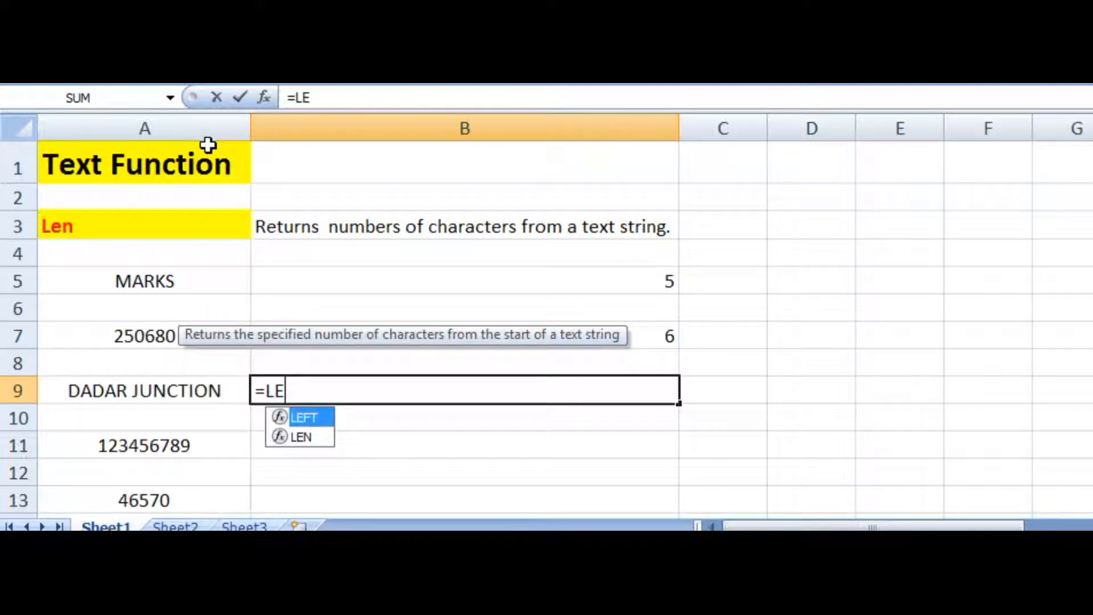
{"action": "type", "text": "N"}
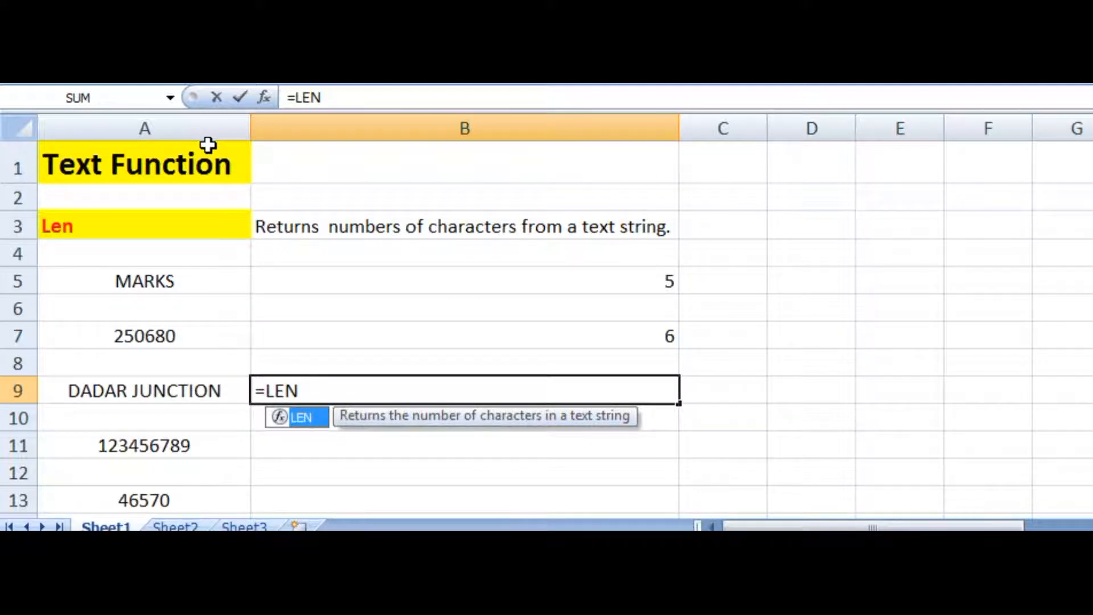
{"action": "type", "text": "("}
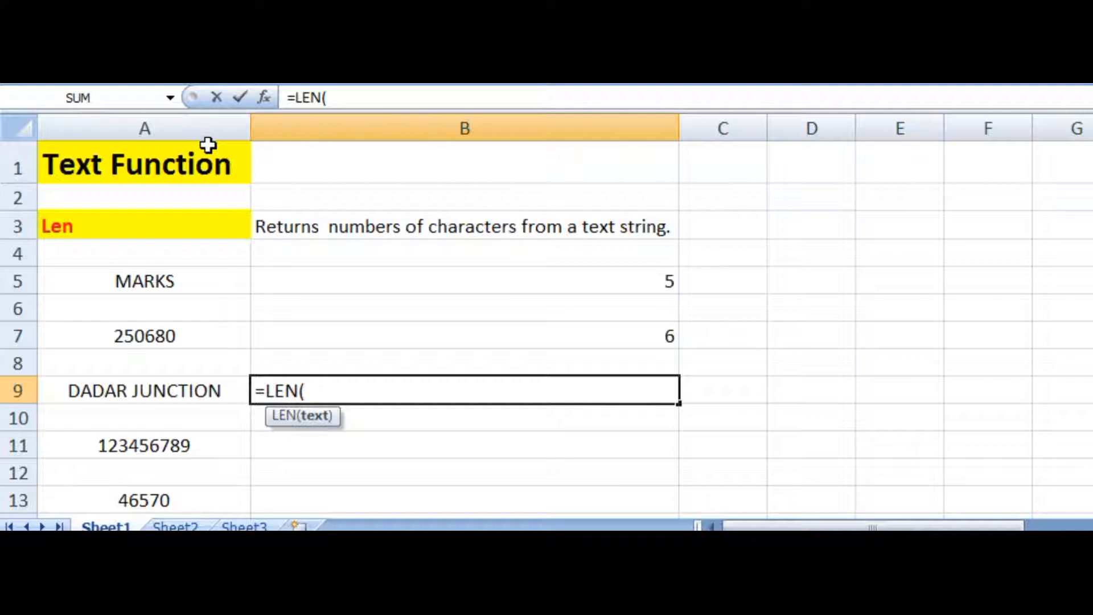
{"action": "left_click", "coordinate": [132, 388]}
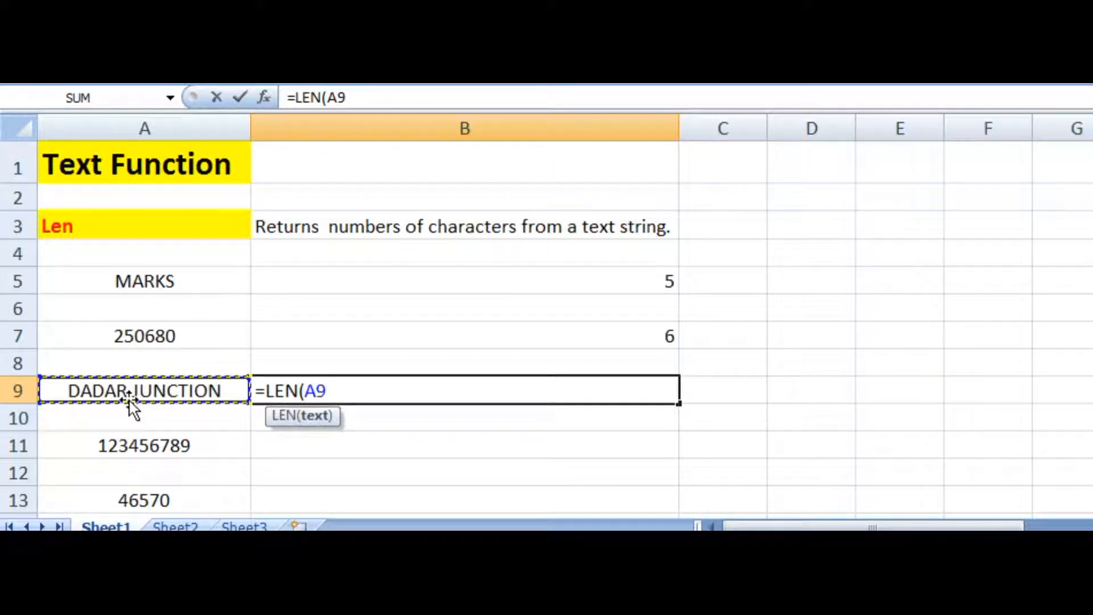
{"action": "type", "text": ")"}
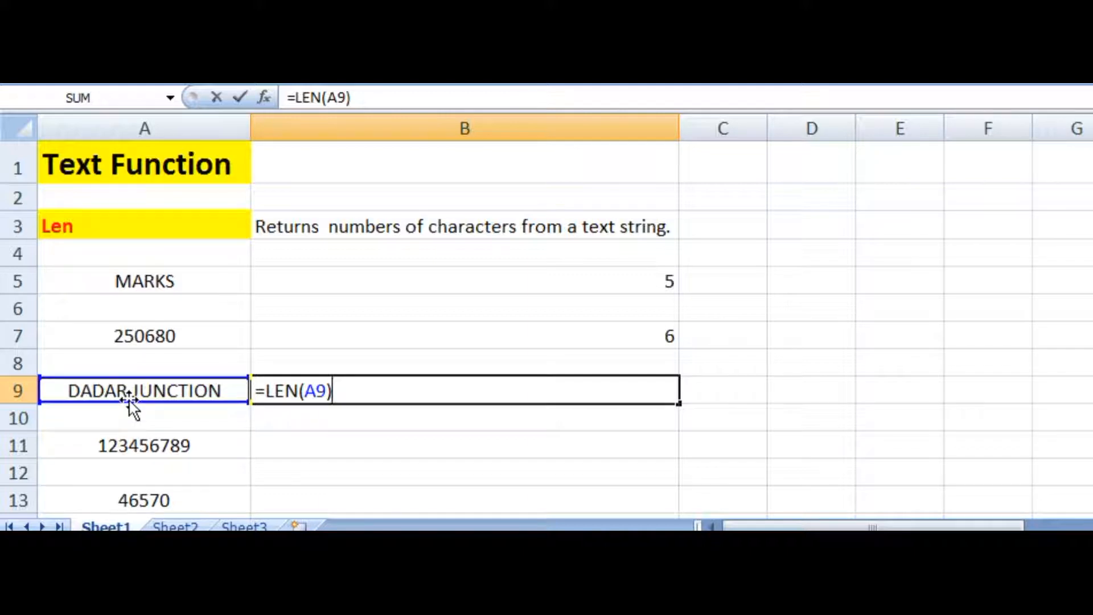
{"action": "key", "text": "Tab"}
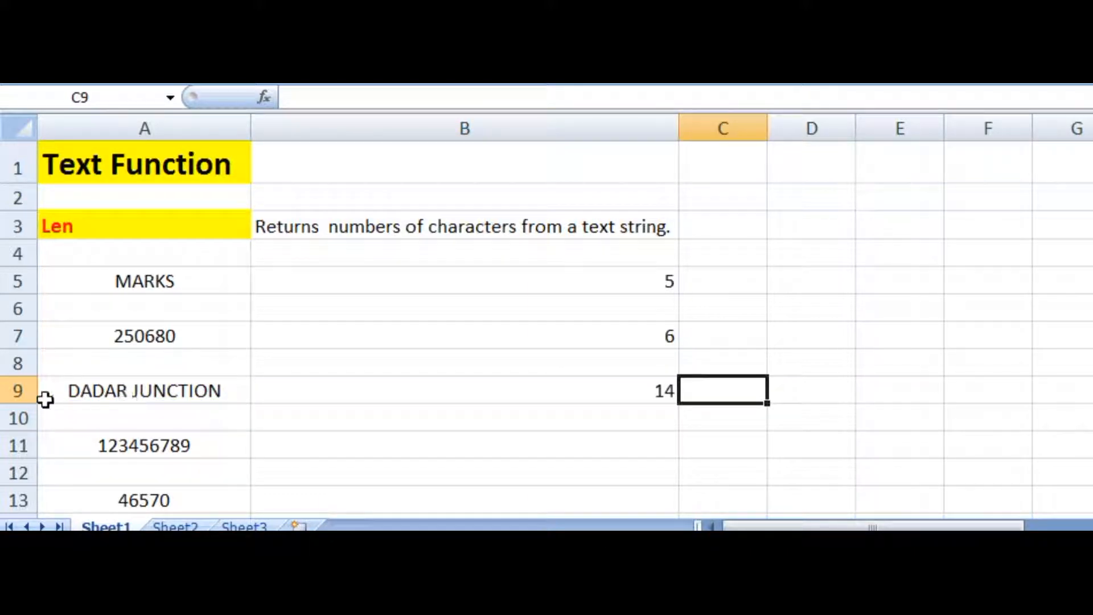
{"action": "left_click", "coordinate": [471, 395]}
{"action": "left_click", "coordinate": [734, 394]}
{"action": "left_click", "coordinate": [188, 398]}
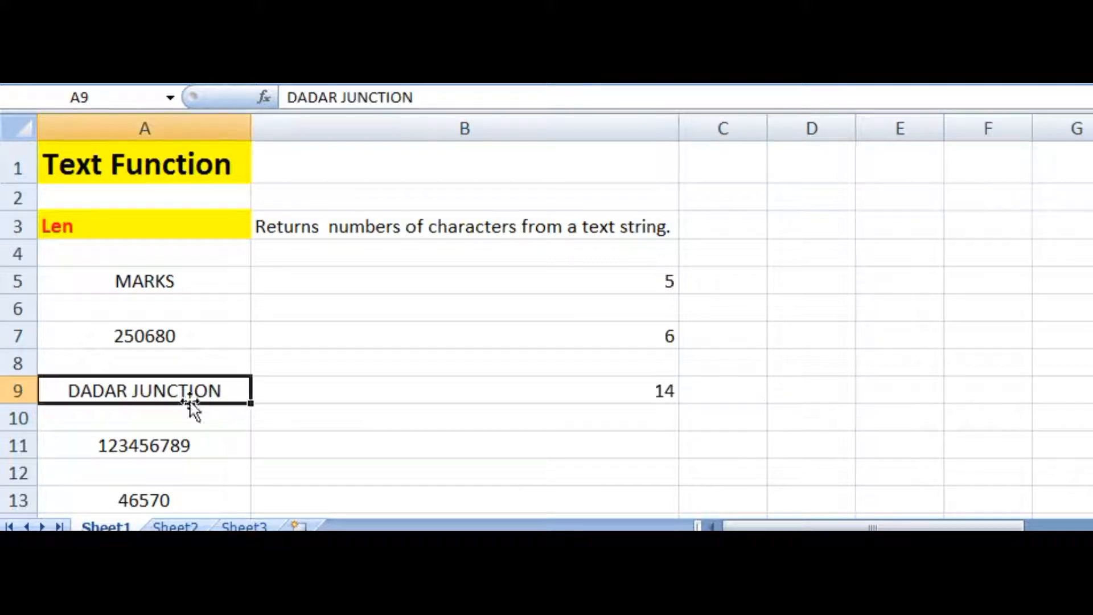
{"action": "left_click", "coordinate": [322, 400]}
{"action": "left_click", "coordinate": [732, 390]}
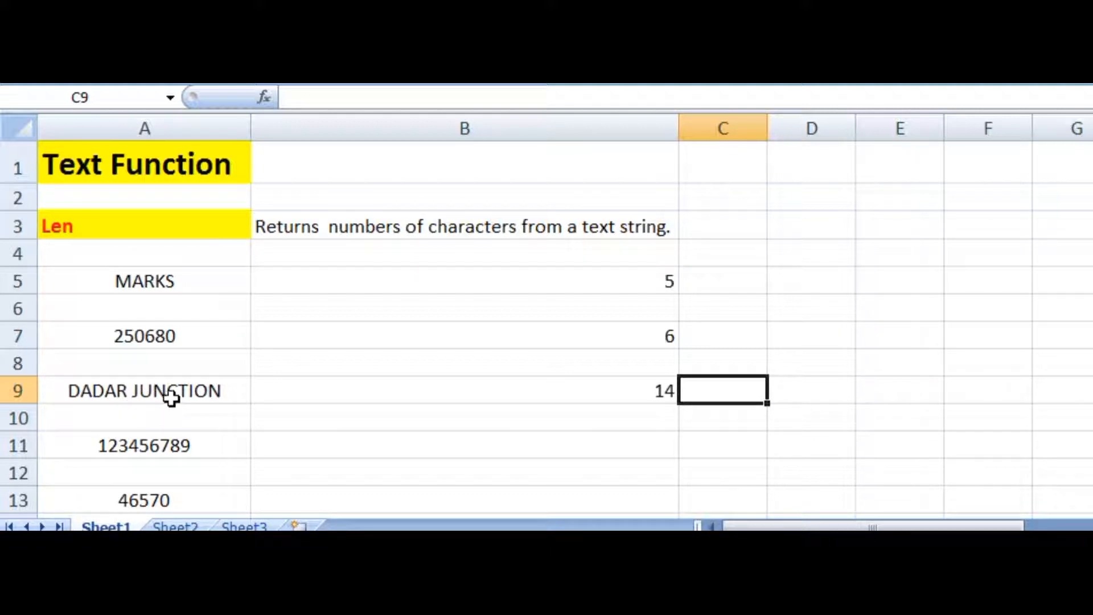
Enter the formula =LEN(A11) in cell B11 to count the characters of the number 123456789.
{"action": "left_click", "coordinate": [153, 440]}
{"action": "left_click", "coordinate": [308, 435]}
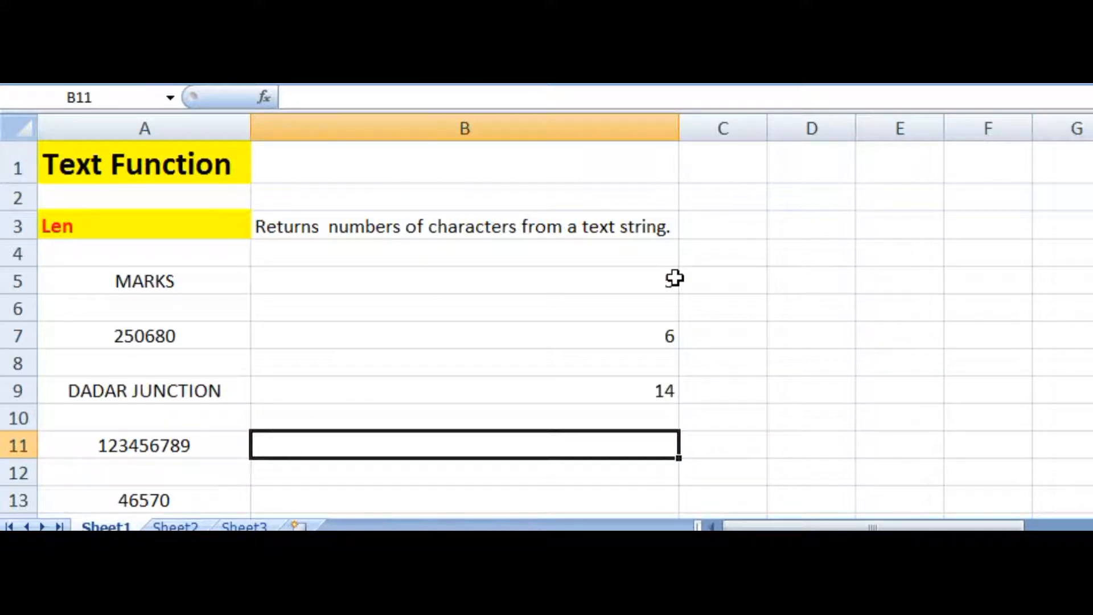
{"action": "type", "text": "="}
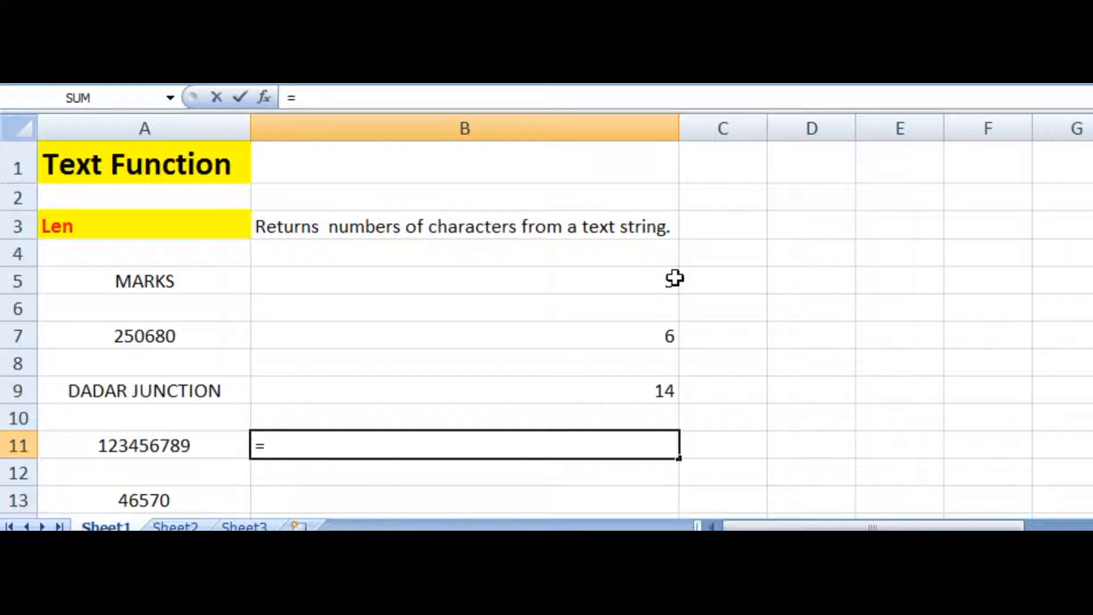
{"action": "type", "text": "LEN"}
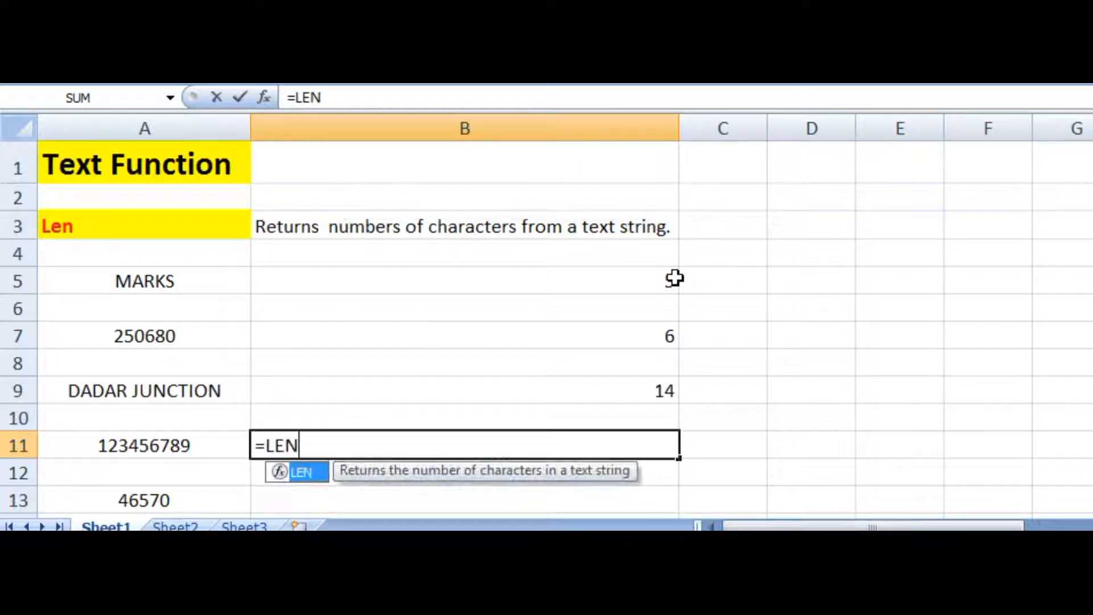
{"action": "type", "text": "("}
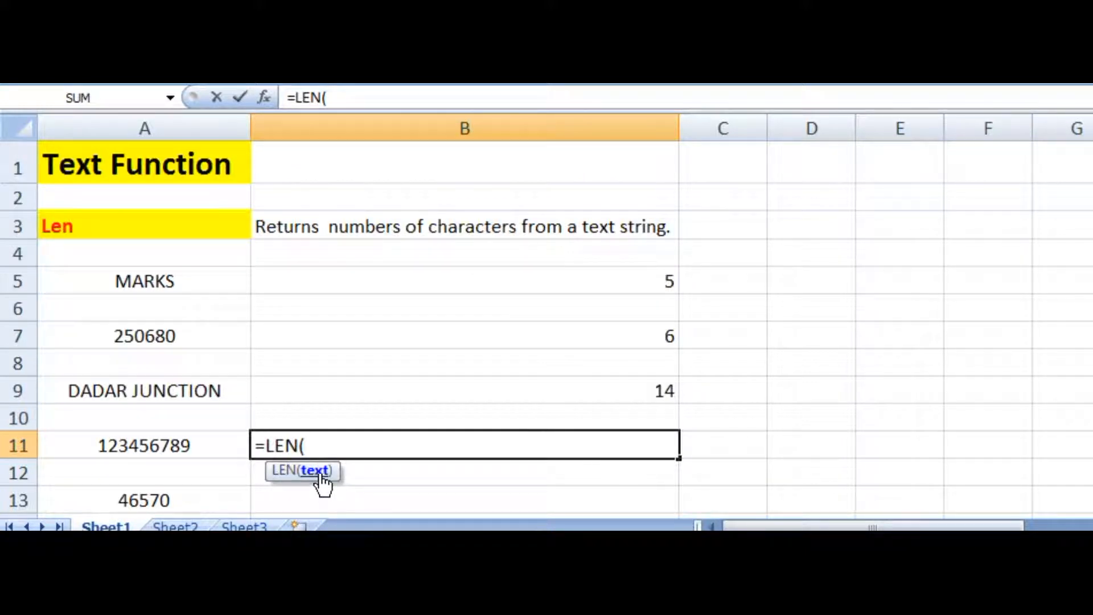
{"action": "left_click", "coordinate": [168, 439]}
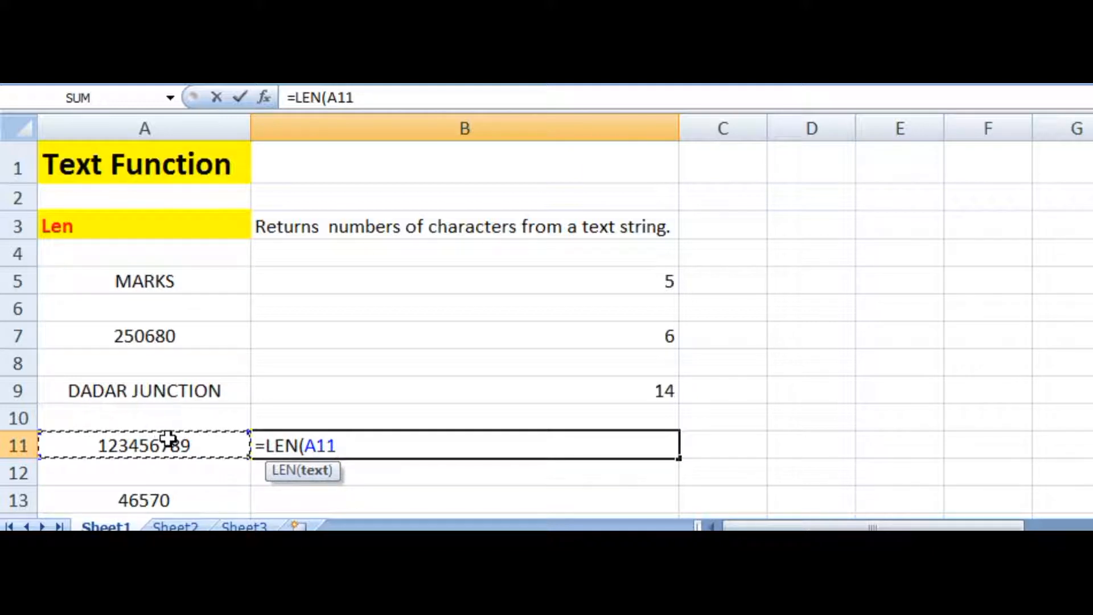
{"action": "type", "text": ")"}
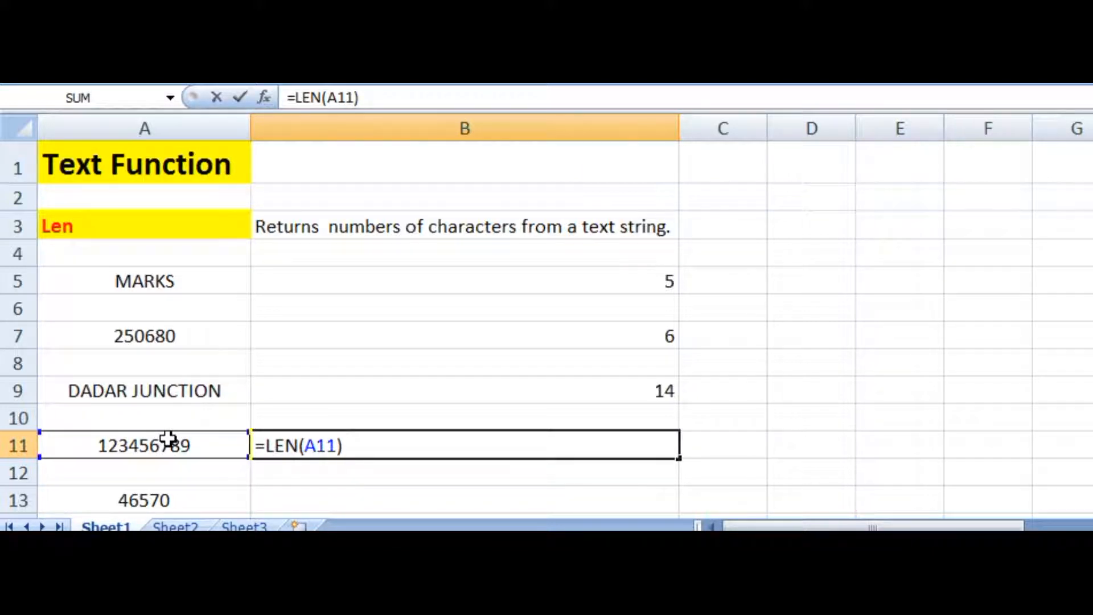
{"action": "key", "text": "Tab"}
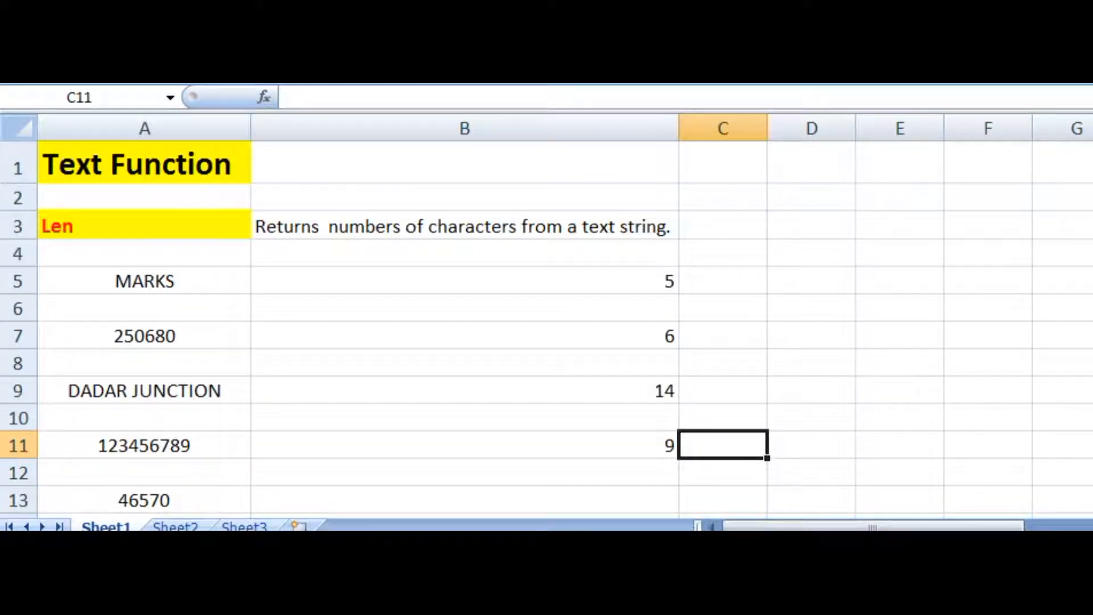
{"action": "left_click", "coordinate": [192, 450]}
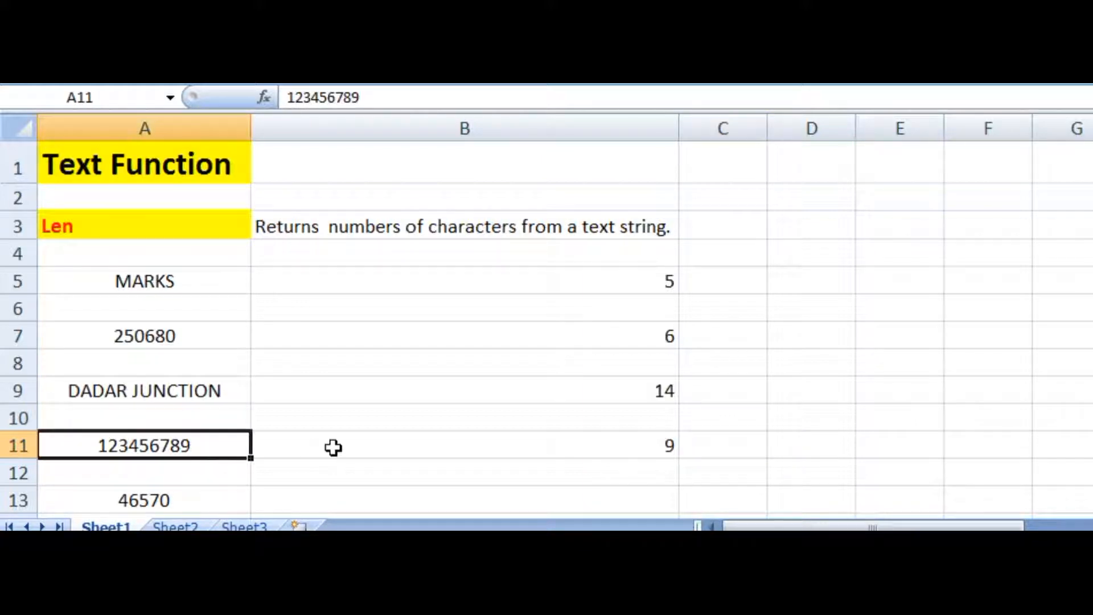
{"action": "left_click", "coordinate": [335, 445]}
Enter the formula =LEN(A13) in cell B13 to count the characters of the number 46570.
{"action": "left_click", "coordinate": [203, 501]}
{"action": "left_click", "coordinate": [309, 501]}
{"action": "type", "text": "=L"}
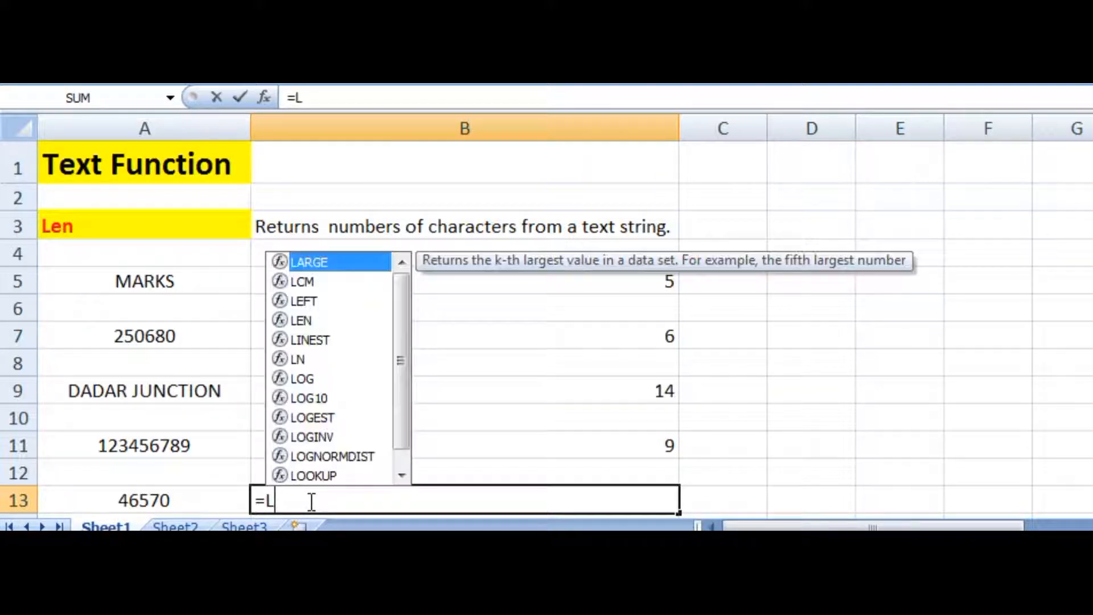
{"action": "type", "text": "EN"}
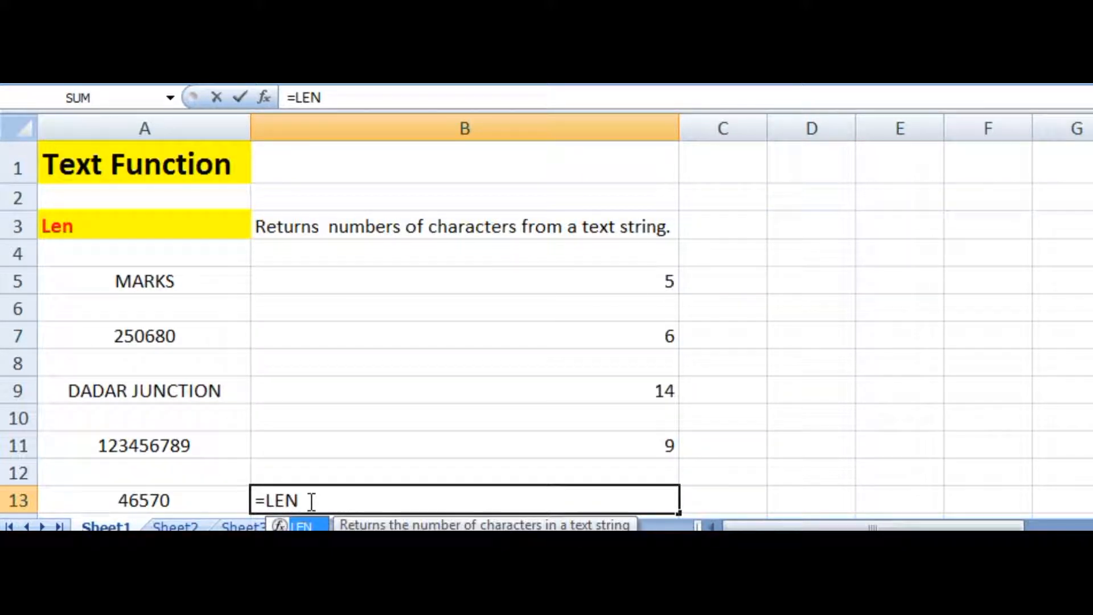
{"action": "type", "text": "("}
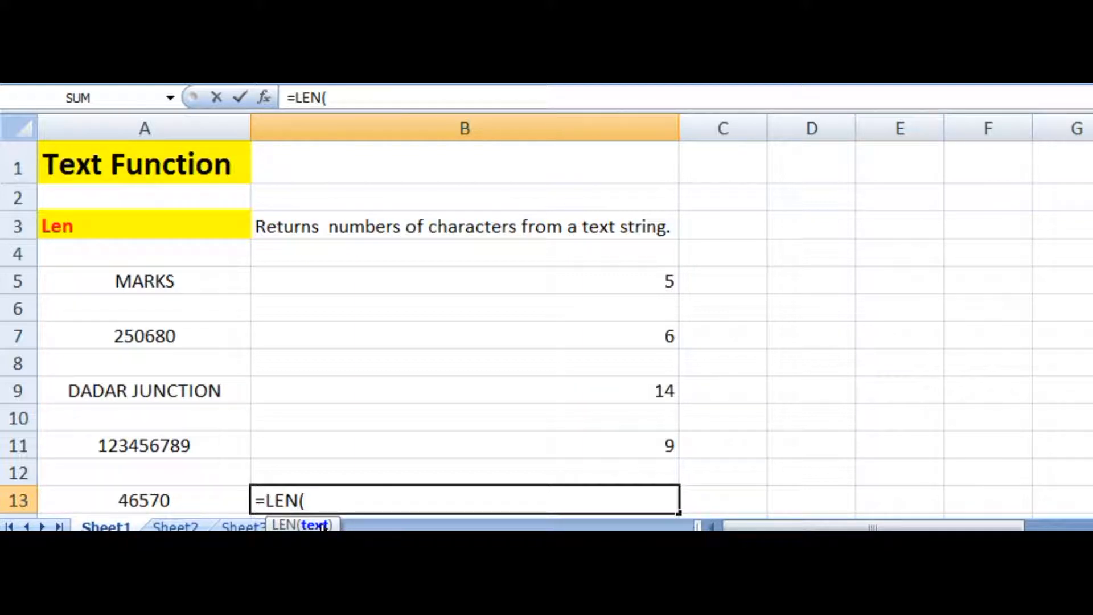
{"action": "left_click", "coordinate": [183, 498]}
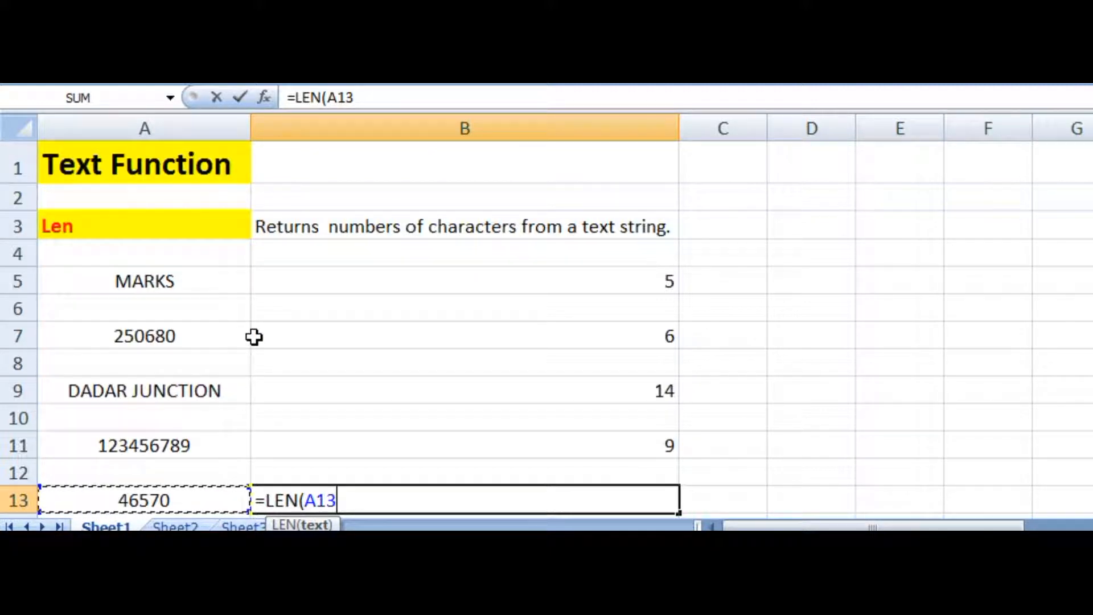
{"action": "type", "text": ")"}
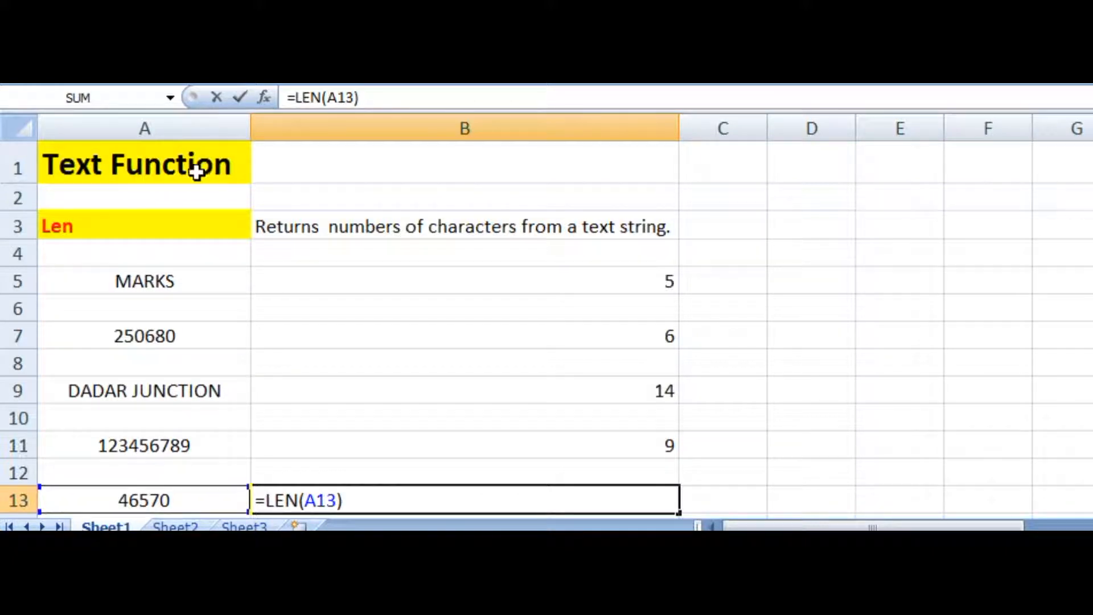
{"action": "key", "text": "Tab"}
Compare each entry in column A from A5 to A13 with its LEN formula and result in column B.
{"action": "left_click", "coordinate": [78, 223]}
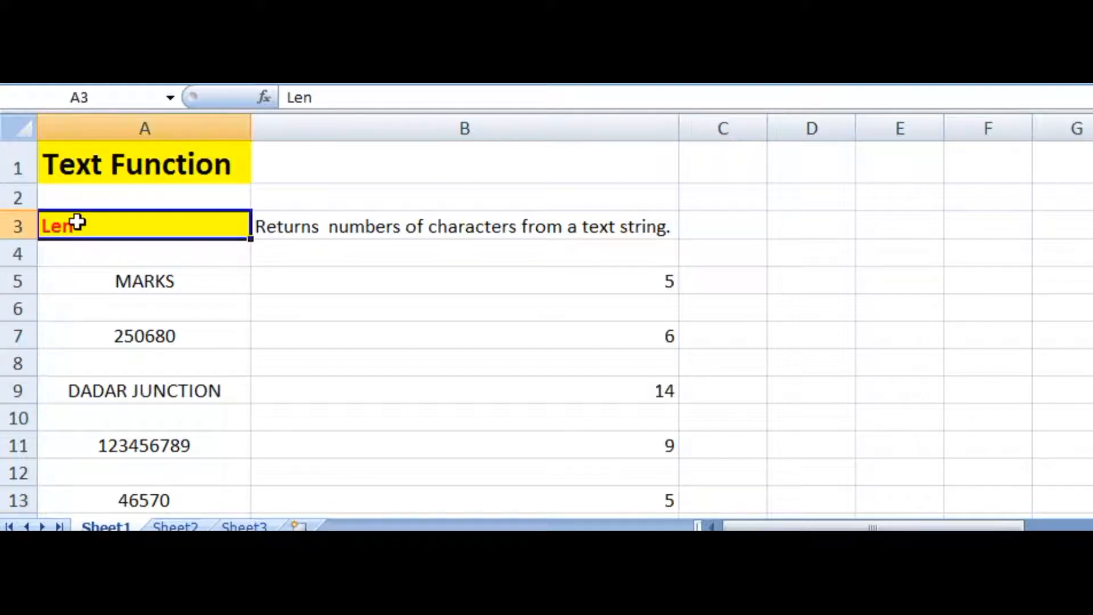
{"action": "left_click", "coordinate": [112, 280]}
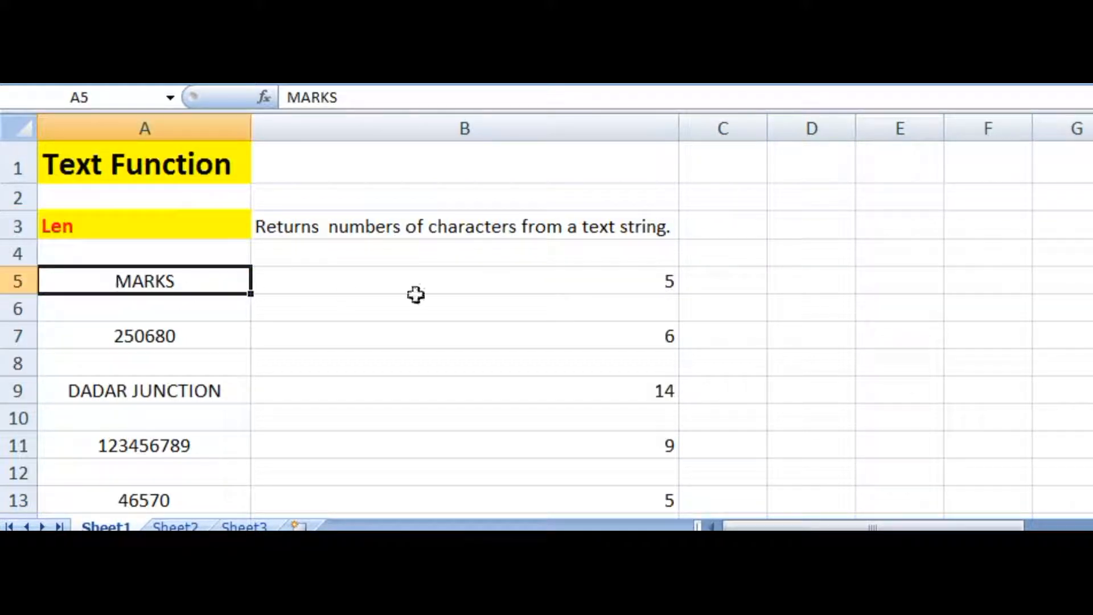
{"action": "left_click", "coordinate": [517, 285]}
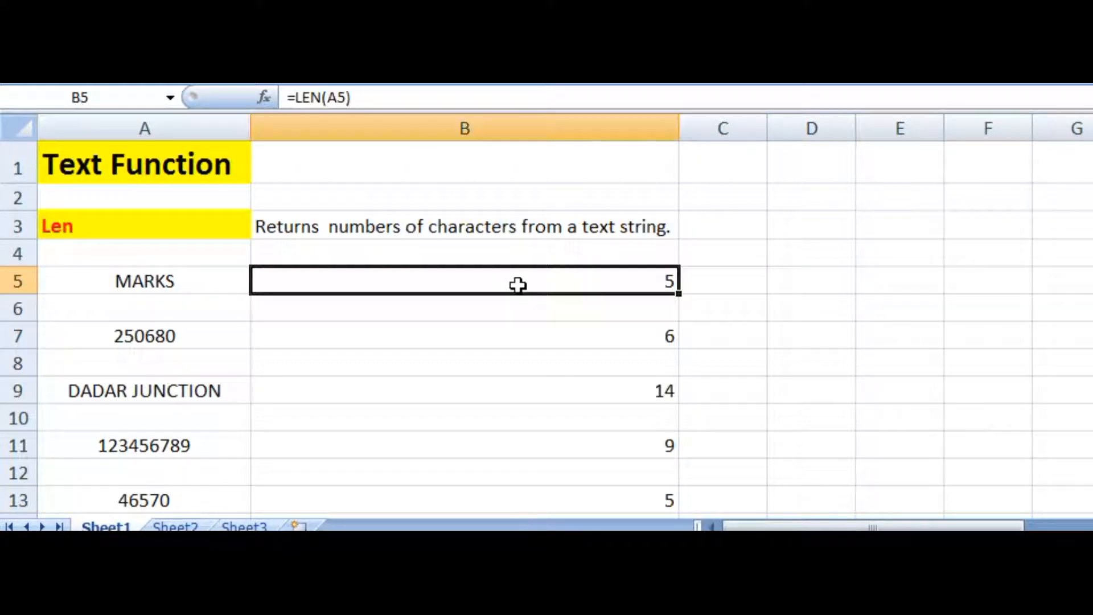
{"action": "left_click", "coordinate": [209, 329]}
{"action": "left_click", "coordinate": [602, 338]}
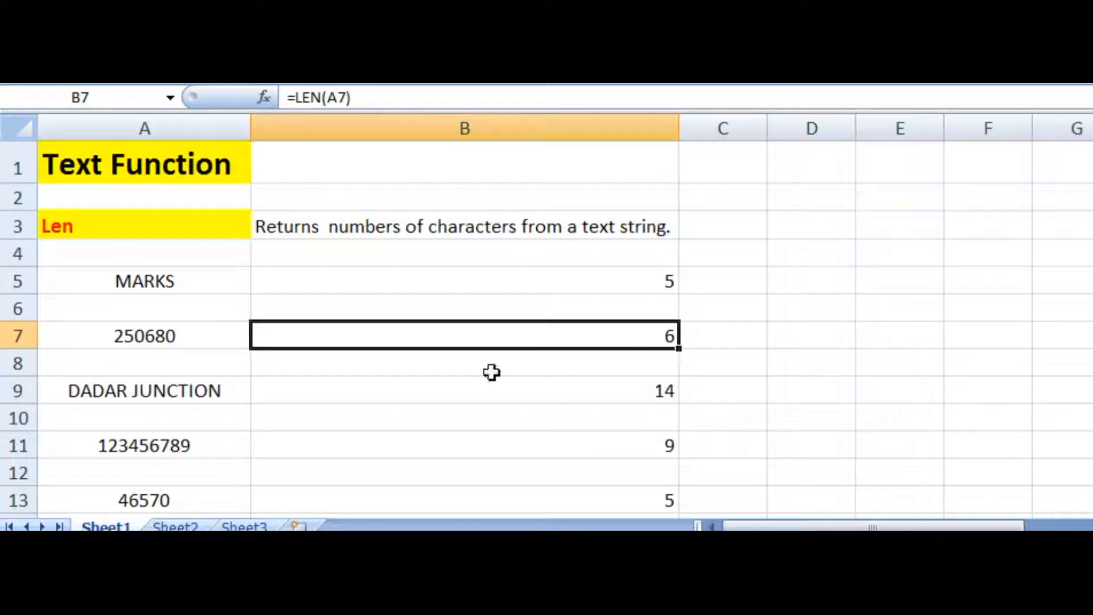
{"action": "left_click", "coordinate": [188, 391]}
{"action": "left_click", "coordinate": [661, 390]}
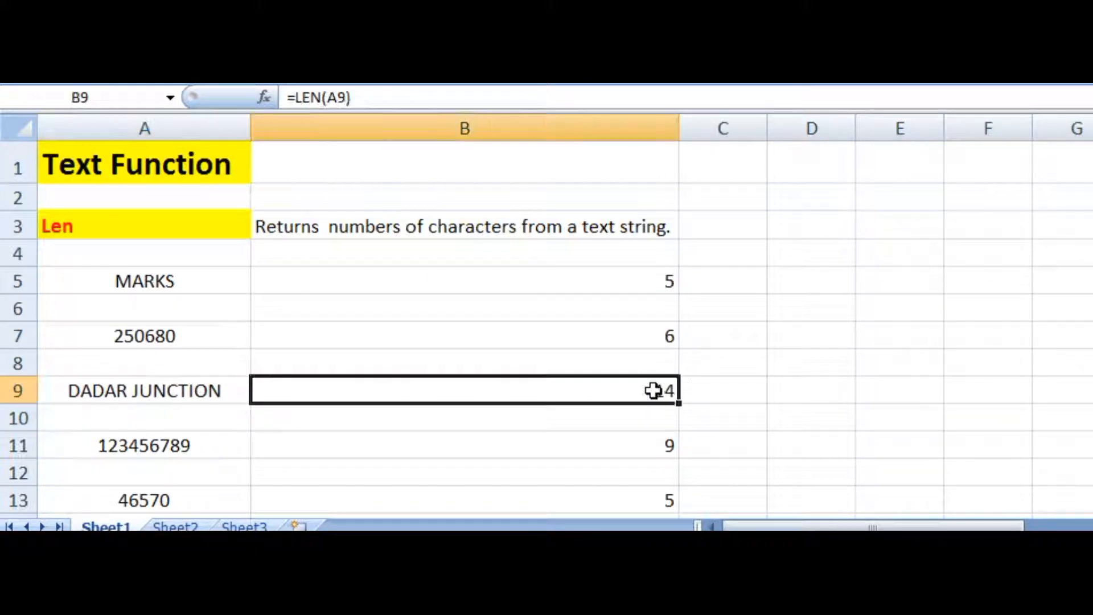
{"action": "left_click", "coordinate": [189, 446]}
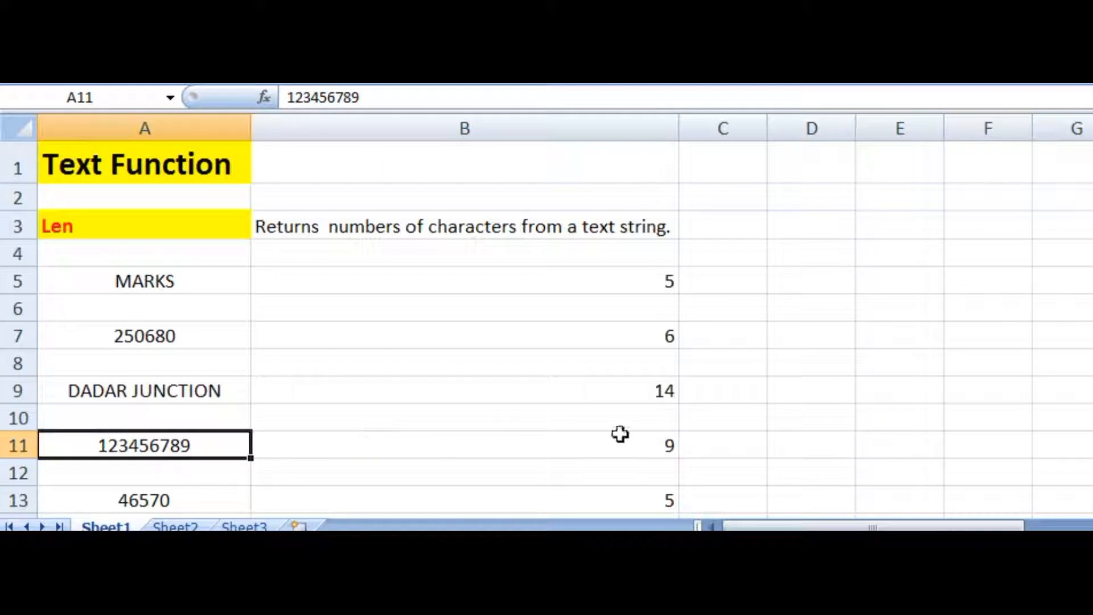
{"action": "left_click", "coordinate": [643, 443]}
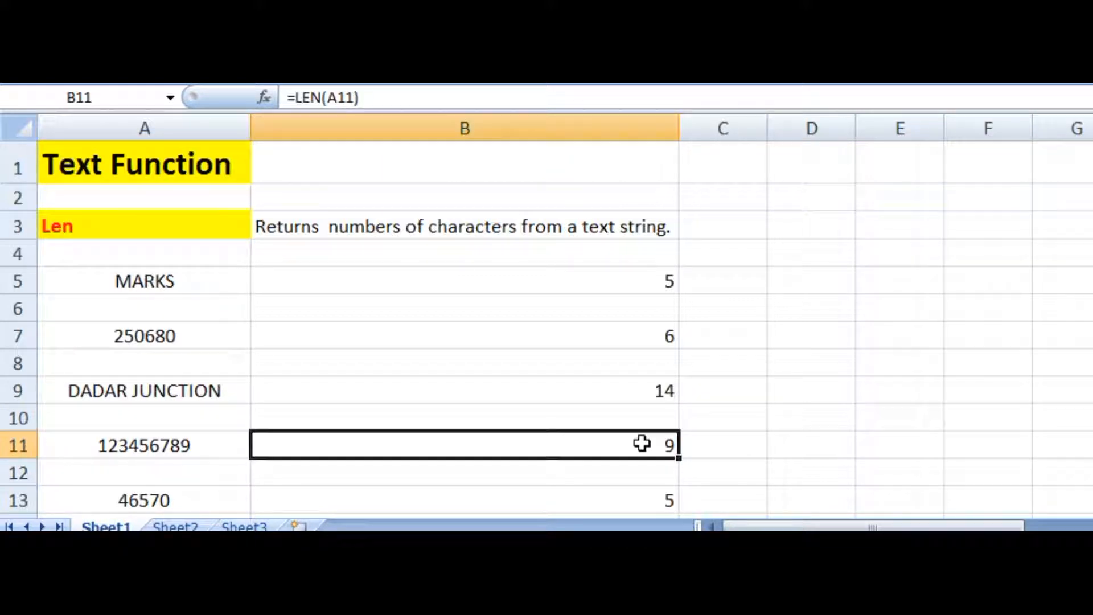
{"action": "left_click", "coordinate": [203, 506]}
{"action": "left_click", "coordinate": [596, 499]}
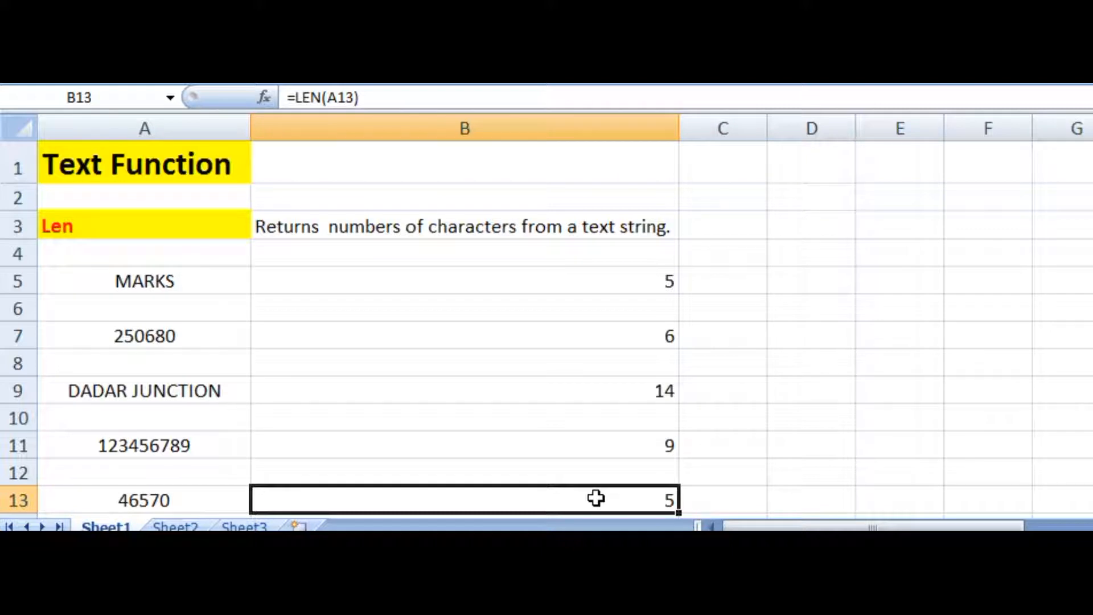
Show the formulas in the sheet's cells to review column B, and return to displaying the results.
{"action": "left_click", "coordinate": [165, 217]}
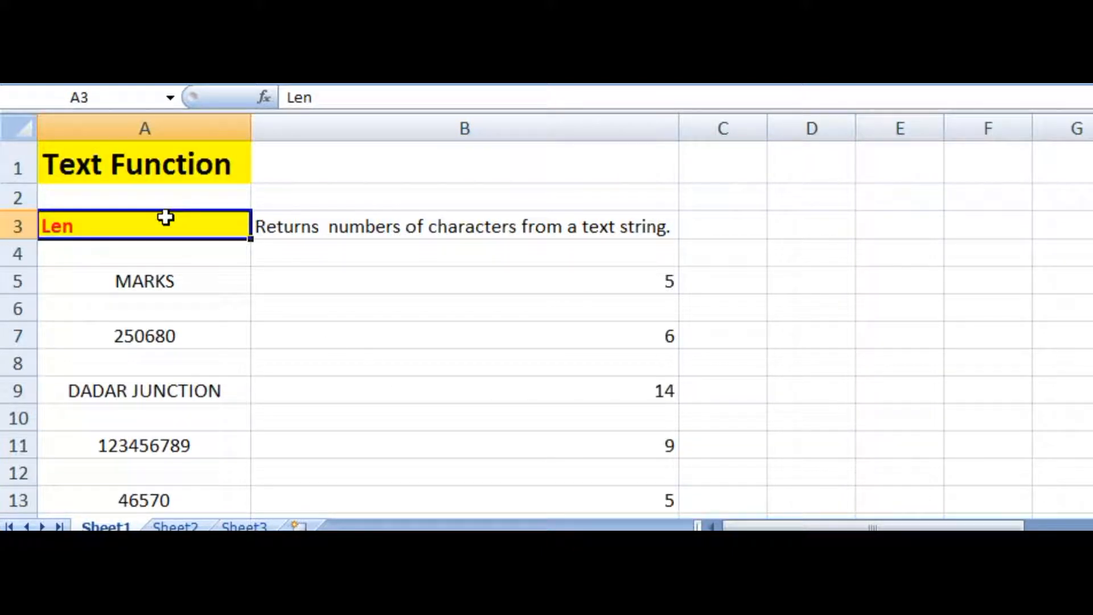
{"action": "key", "text": "ctrl+grave"}
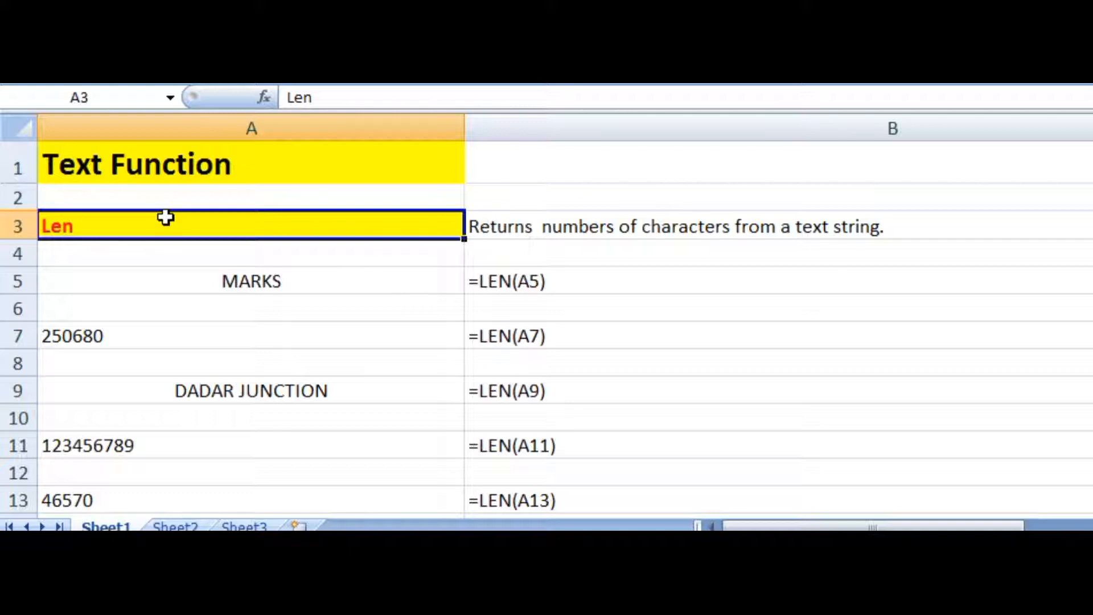
{"action": "key", "text": "ctrl+grave"}
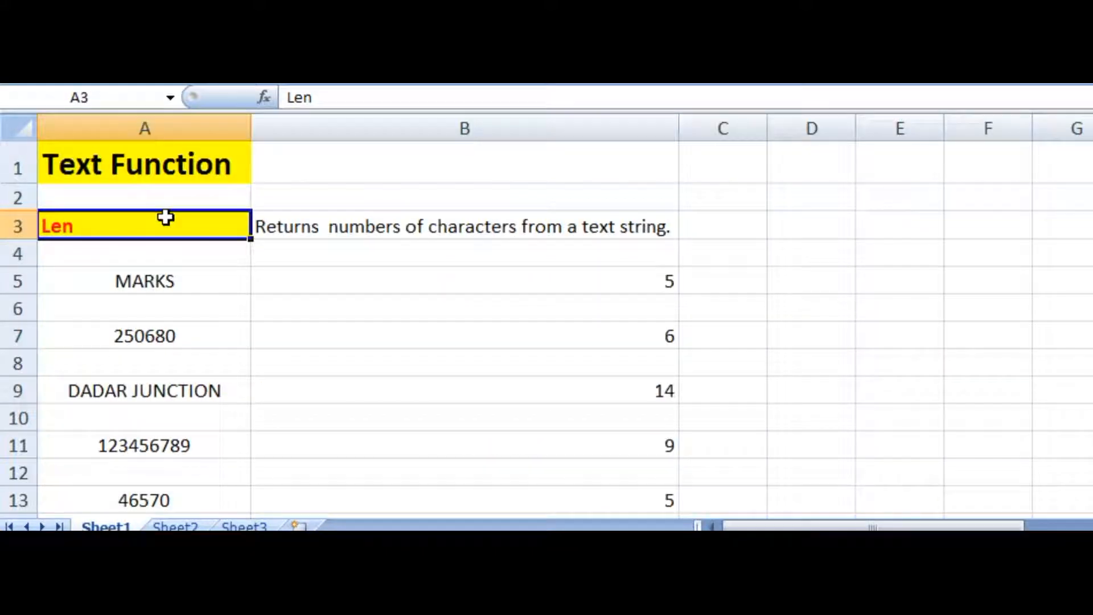